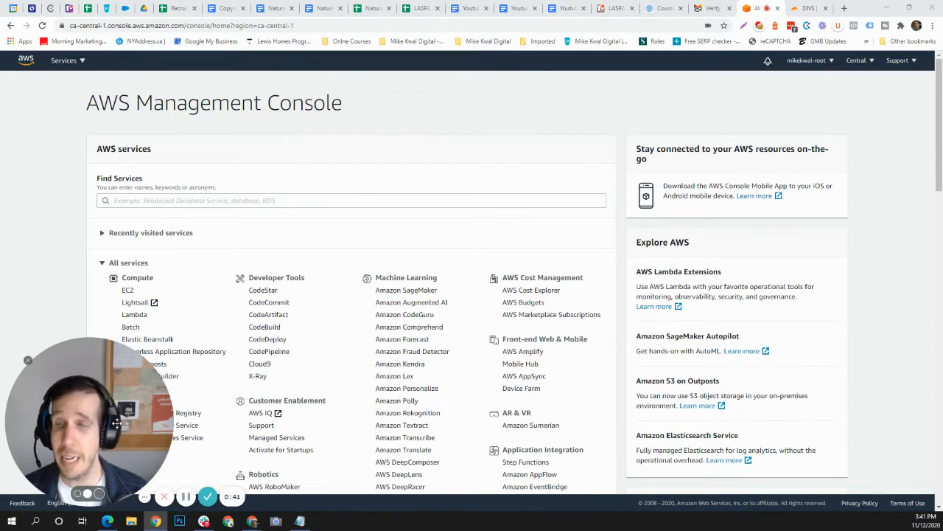
Search the console services for 'ses' and open Simple Email Service.
{"action": "left_click_drag", "start_coordinate": [353, 372], "coordinate": [799, 407]}
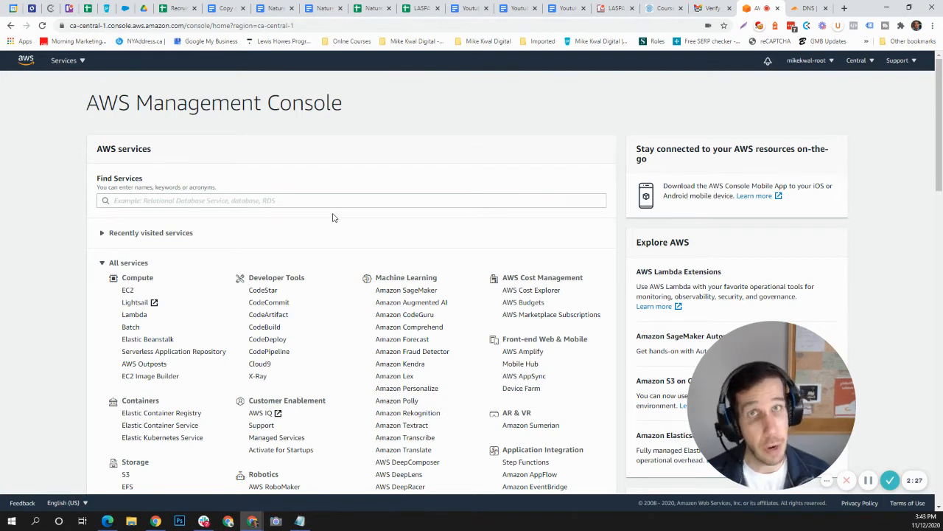
{"action": "left_click", "coordinate": [210, 200]}
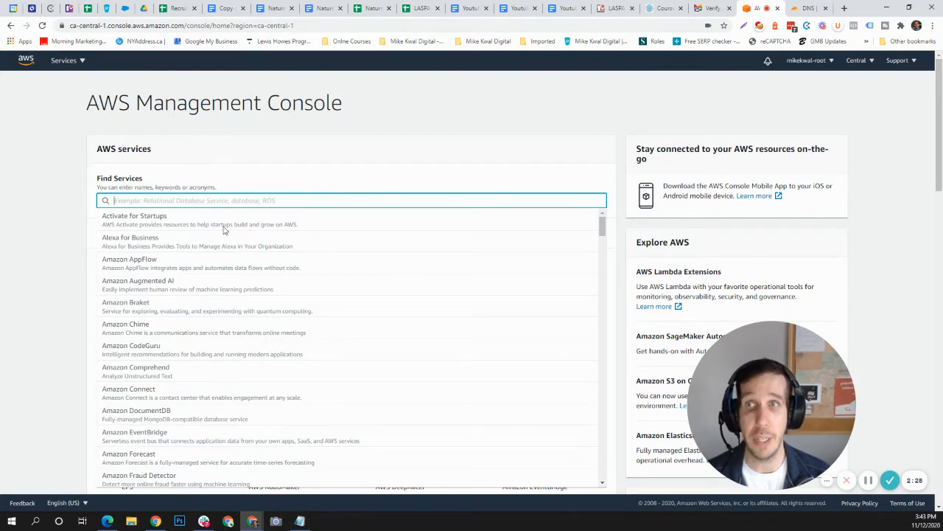
{"action": "type", "text": "ses"}
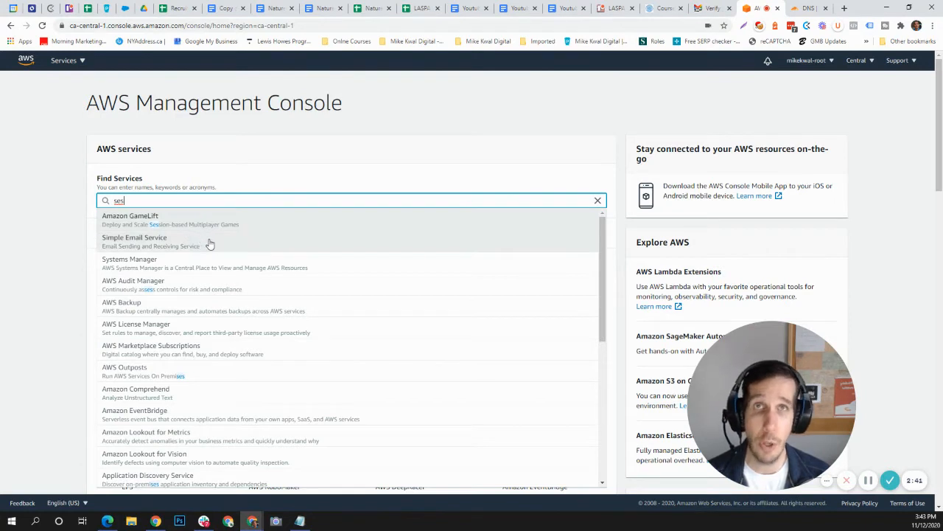
{"action": "left_click", "coordinate": [162, 246]}
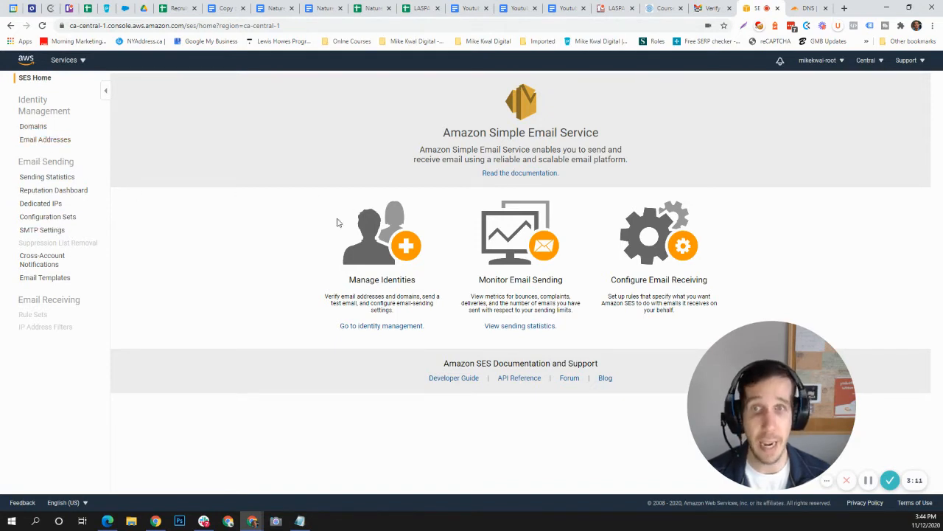
Submit kingcustomcleaners.ca under Domains for verification, correcting a mistyped entry first.
{"action": "left_click", "coordinate": [34, 129]}
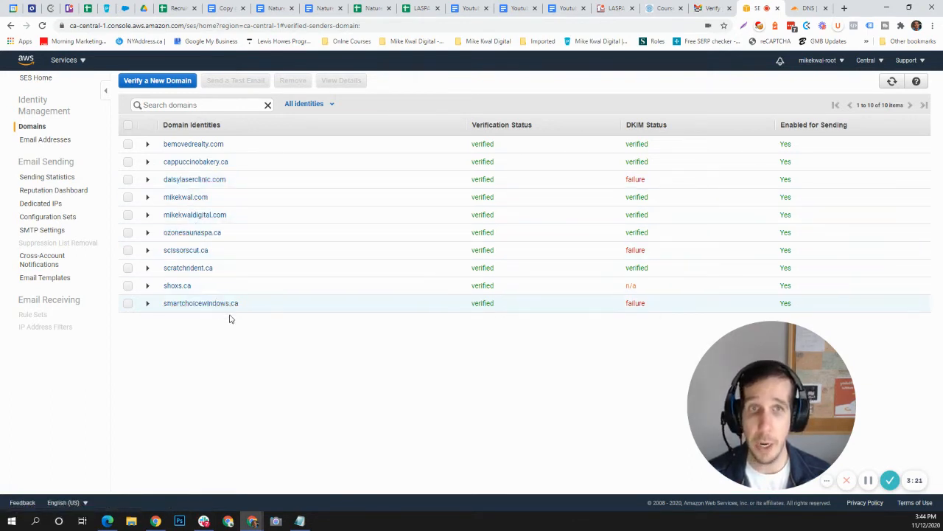
{"action": "left_click", "coordinate": [163, 82]}
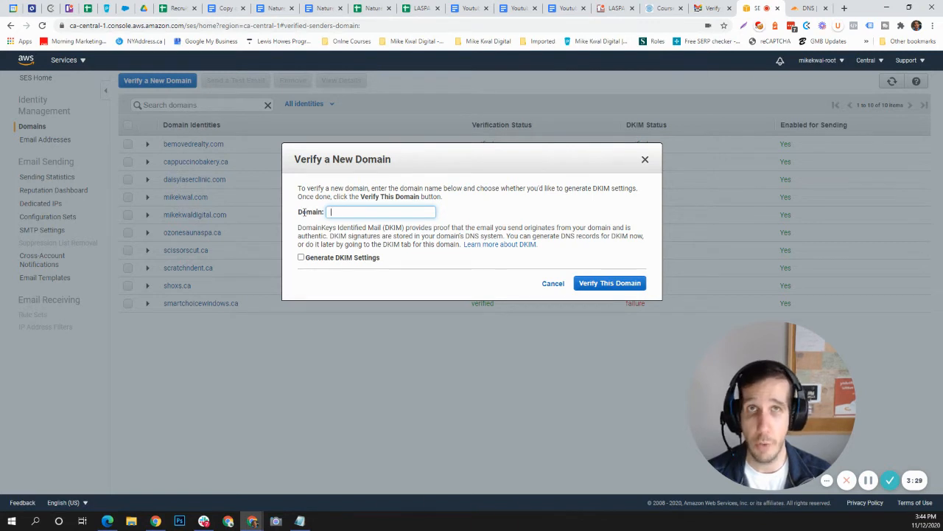
{"action": "type", "text": "kingcustomers"}
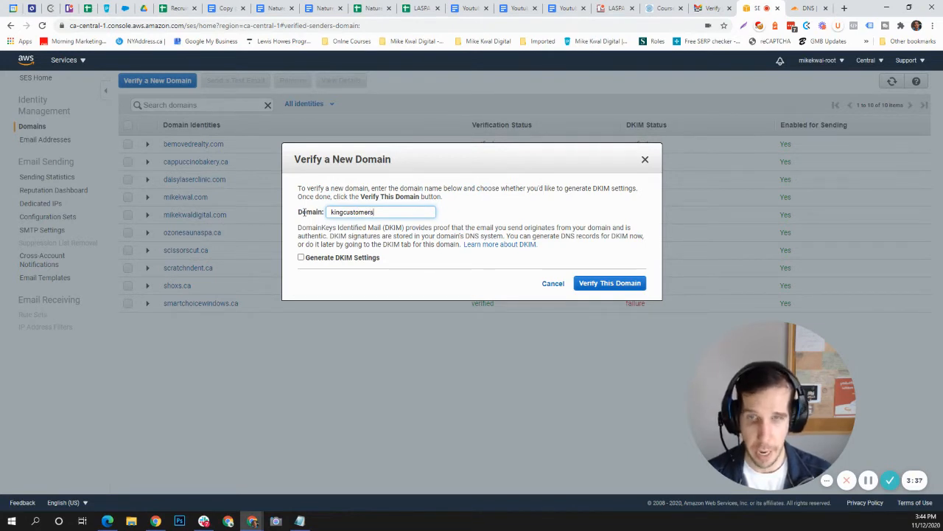
{"action": "key", "text": "ctrl+a"}
{"action": "key", "text": "BackSpace"}
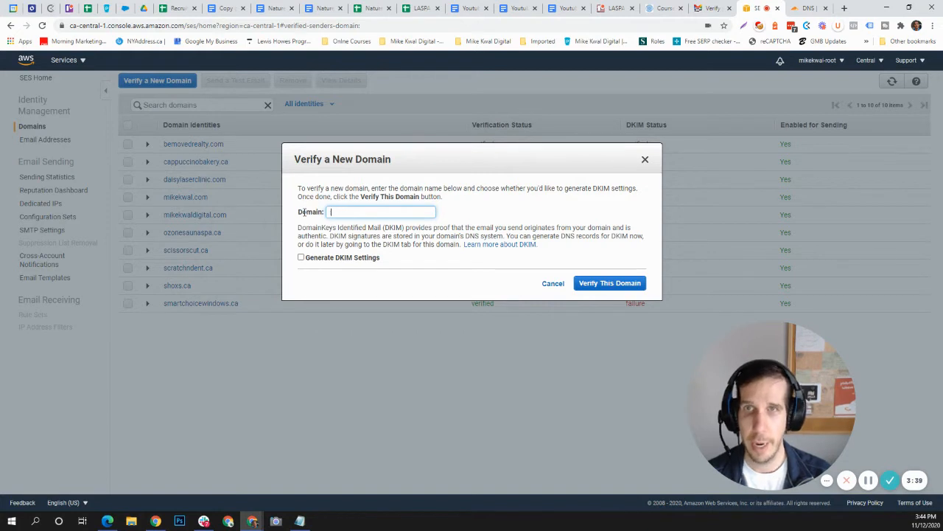
{"action": "type", "text": "kingcustomcleaners.ca"}
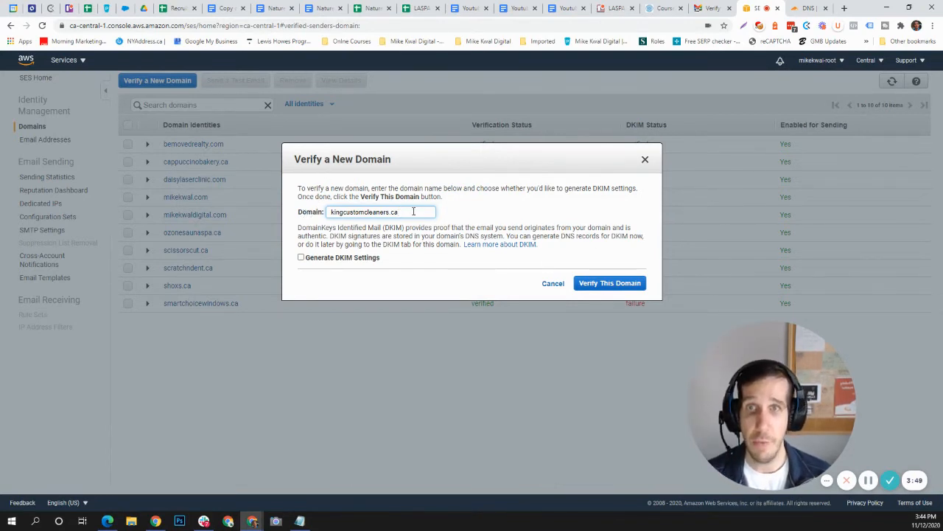
{"action": "left_click", "coordinate": [597, 283]}
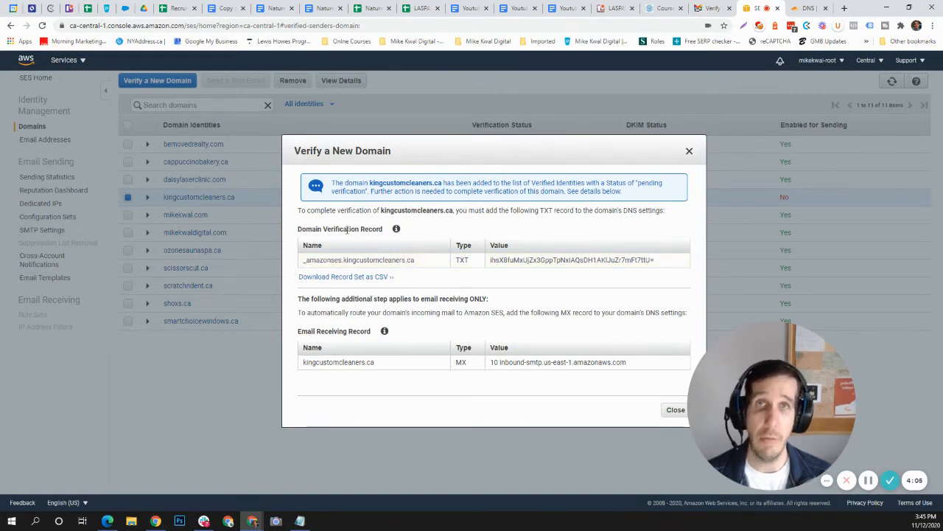
Copy the TXT record name _amazonses.kingcustomcleaners.ca and go to the Cloudflare DNS records.
{"action": "left_click_drag", "start_coordinate": [423, 262], "coordinate": [304, 263]}
{"action": "key", "text": "ctrl+c"}
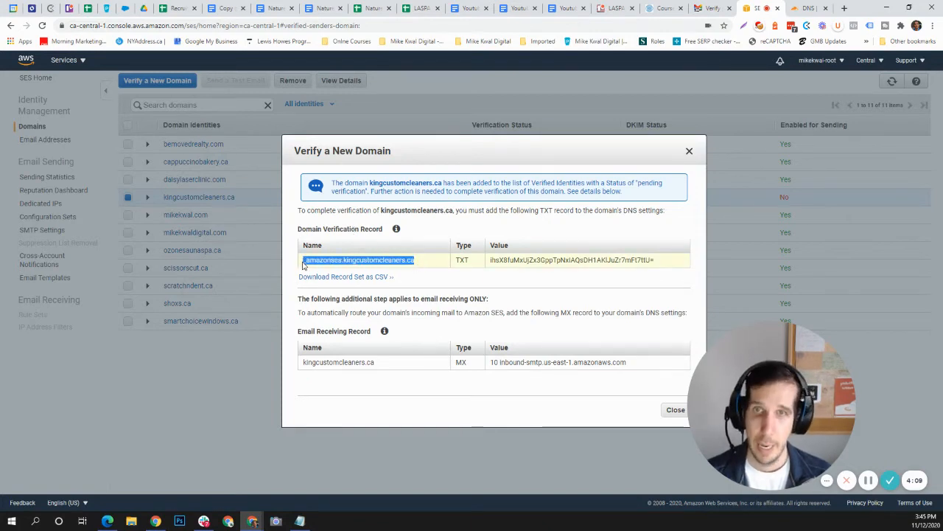
{"action": "right_click", "coordinate": [364, 263]}
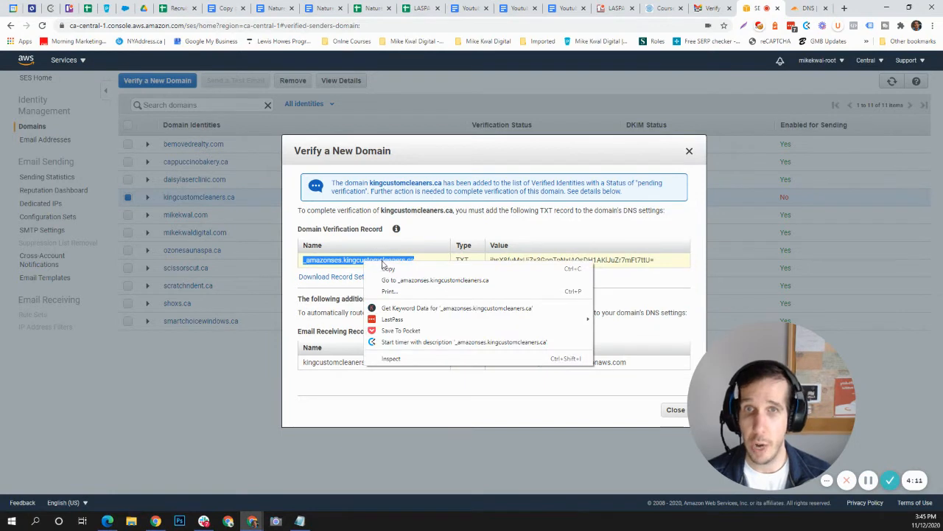
{"action": "left_click", "coordinate": [388, 269]}
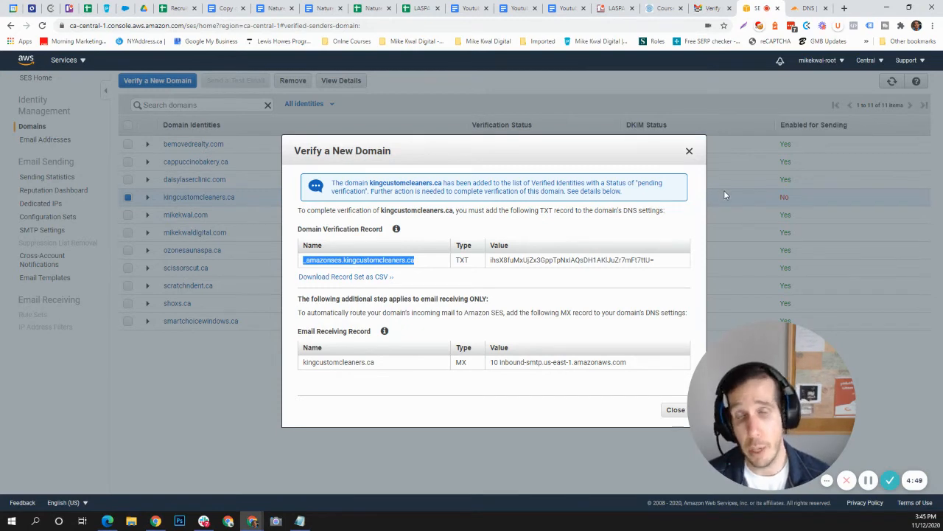
{"action": "left_click", "coordinate": [808, 7]}
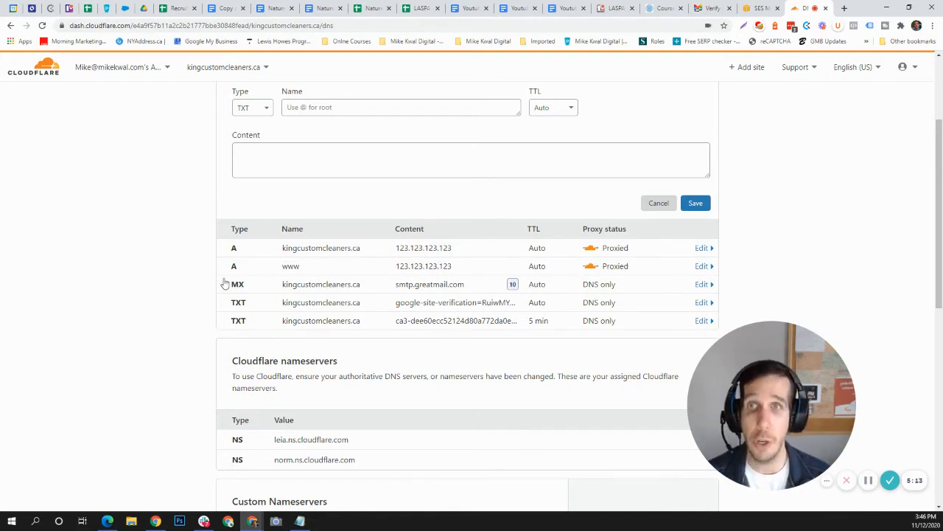
Start a Cloudflare TXT record and paste _amazonses.kingcustomcleaners.ca as its name.
{"action": "scroll", "coordinate": [272, 126], "scroll_direction": "up", "scroll_amount": 2}
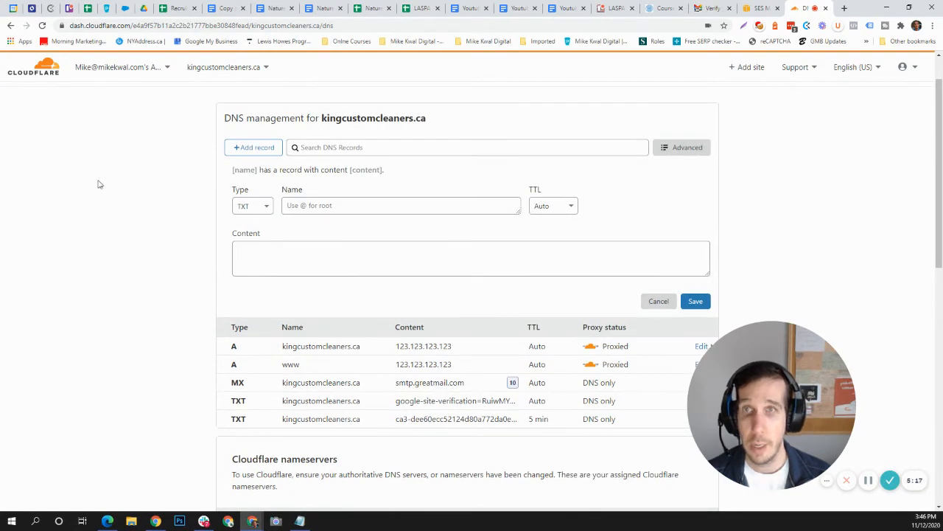
{"action": "left_click", "coordinate": [327, 205]}
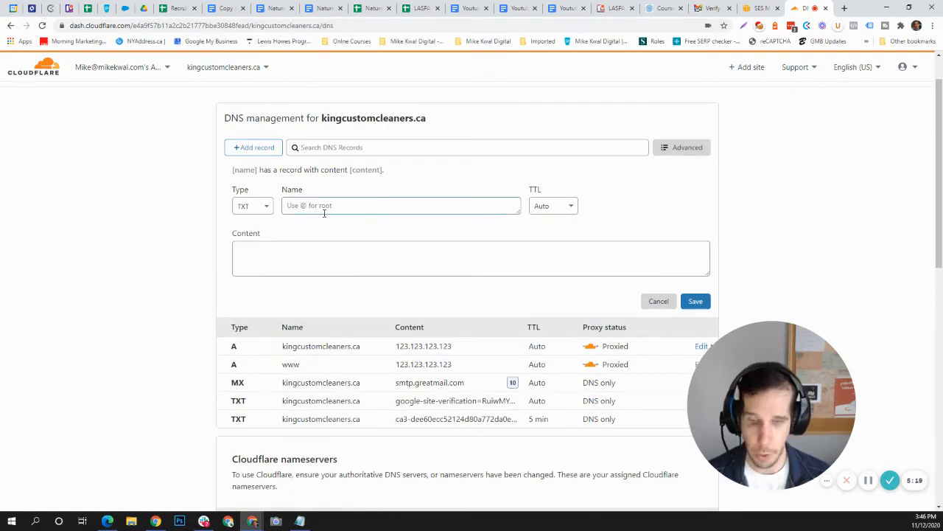
{"action": "left_click", "coordinate": [266, 208]}
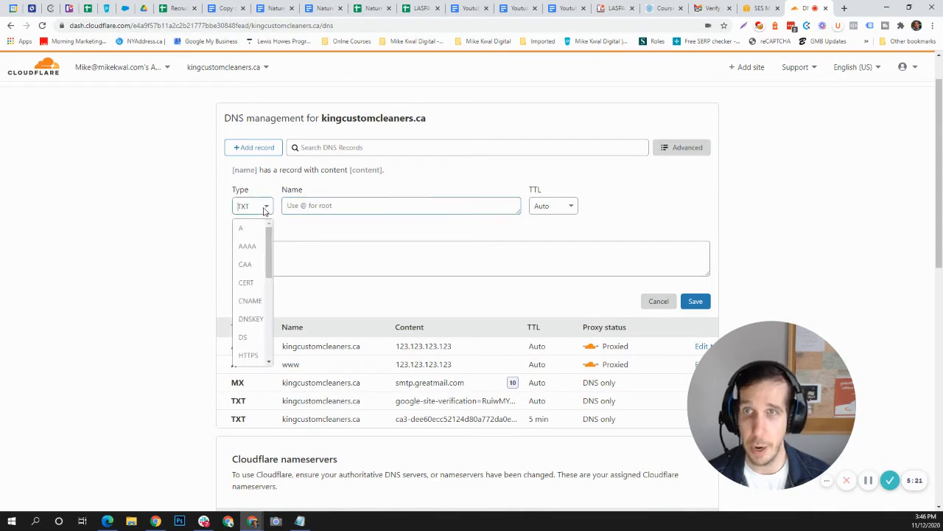
{"action": "scroll", "coordinate": [258, 295], "scroll_direction": "down", "scroll_amount": 5}
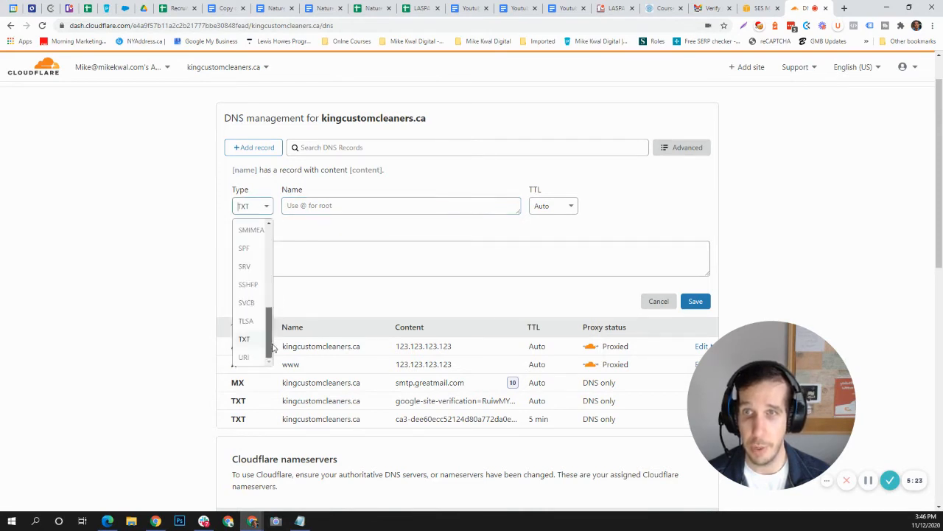
{"action": "left_click", "coordinate": [256, 339]}
{"action": "left_click", "coordinate": [328, 208]}
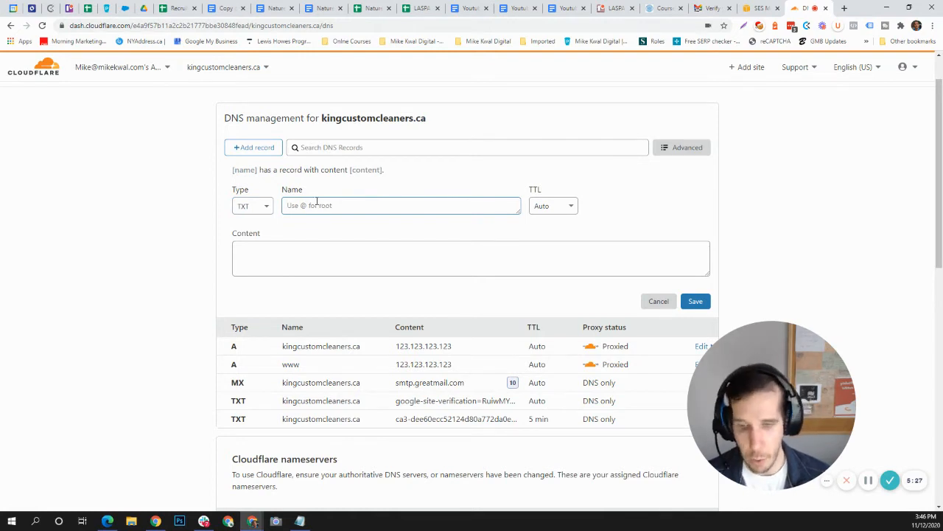
{"action": "key", "text": "ctrl+v"}
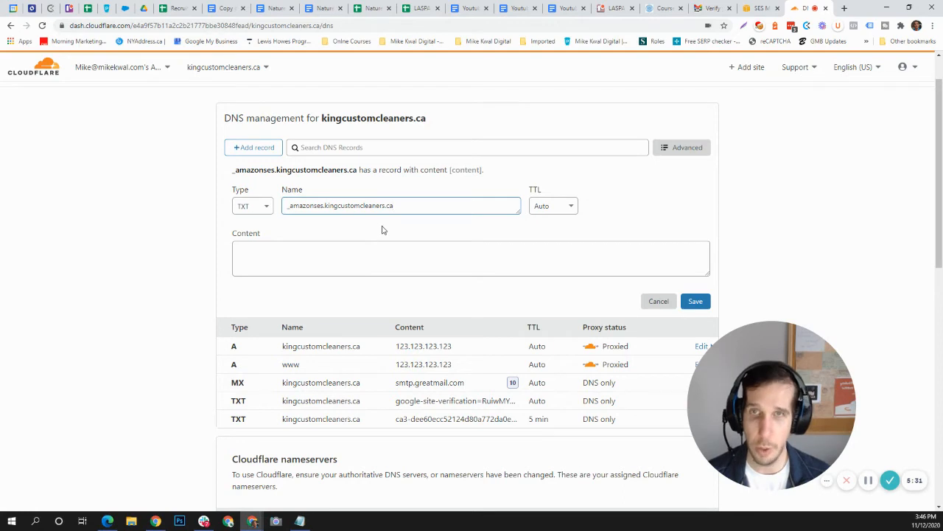
{"action": "left_click_drag", "start_coordinate": [392, 206], "coordinate": [270, 215]}
{"action": "key", "text": "ctrl+c"}
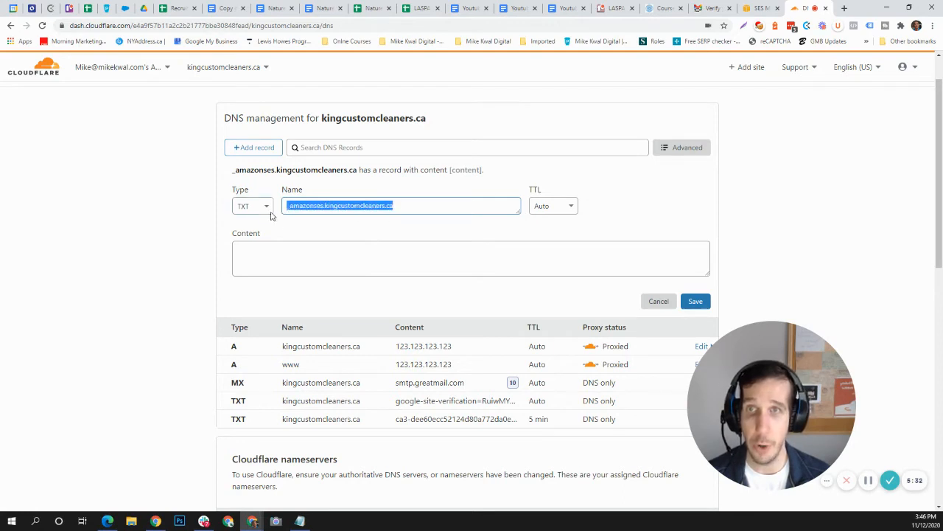
{"action": "key", "text": "BackSpace"}
{"action": "right_click", "coordinate": [328, 209]}
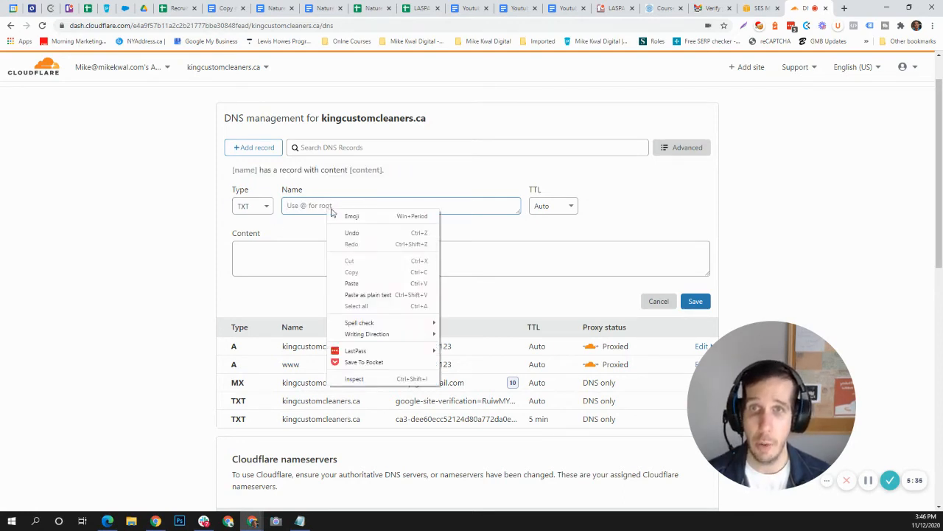
{"action": "left_click", "coordinate": [352, 283]}
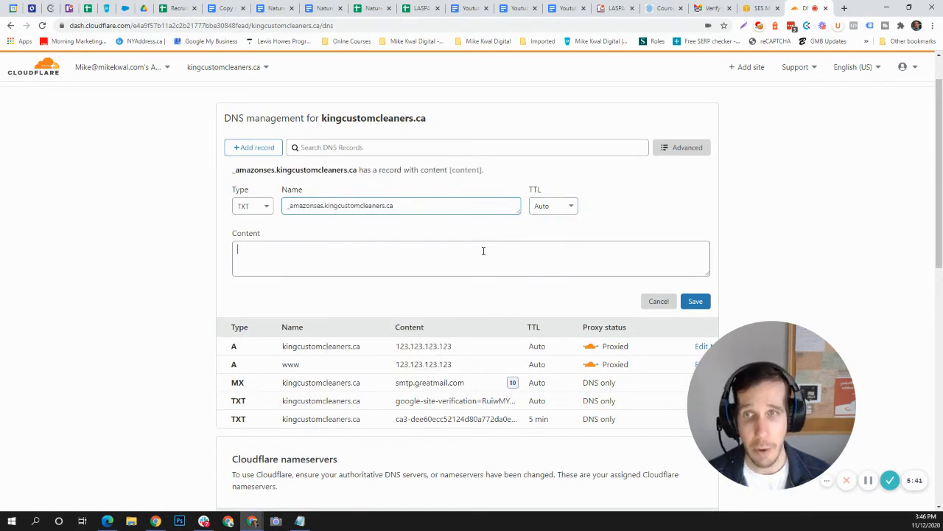
Copy the TXT verification value from the SES dialog for the Cloudflare record.
{"action": "left_click", "coordinate": [759, 7]}
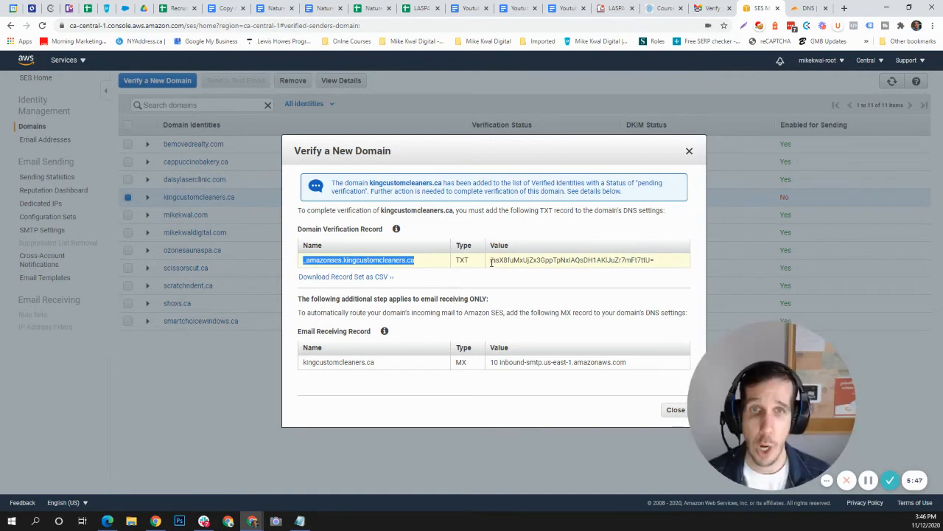
{"action": "left_click_drag", "start_coordinate": [491, 261], "coordinate": [691, 255]}
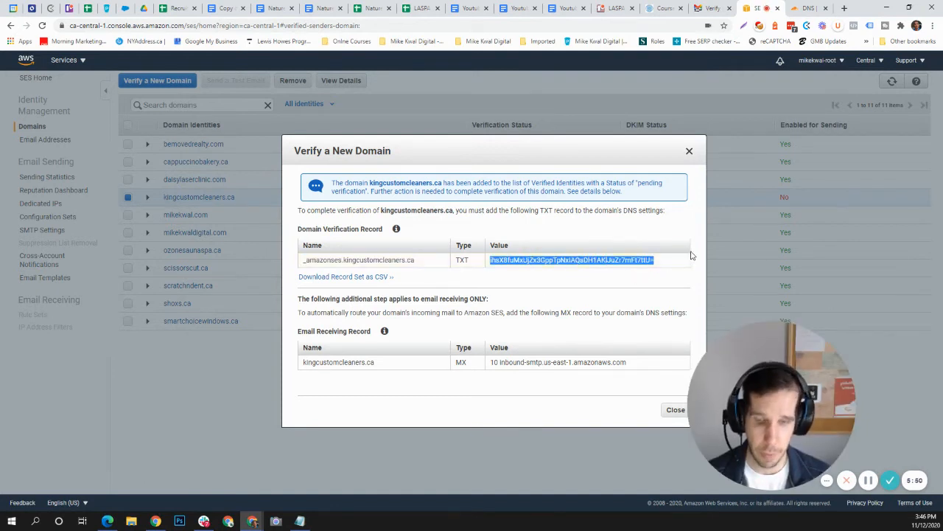
{"action": "right_click", "coordinate": [616, 260]}
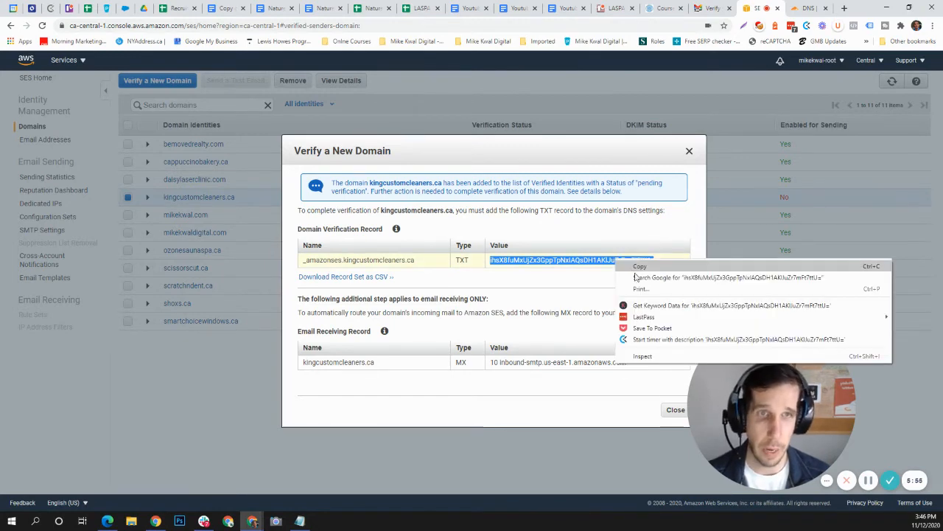
{"action": "left_click", "coordinate": [645, 266]}
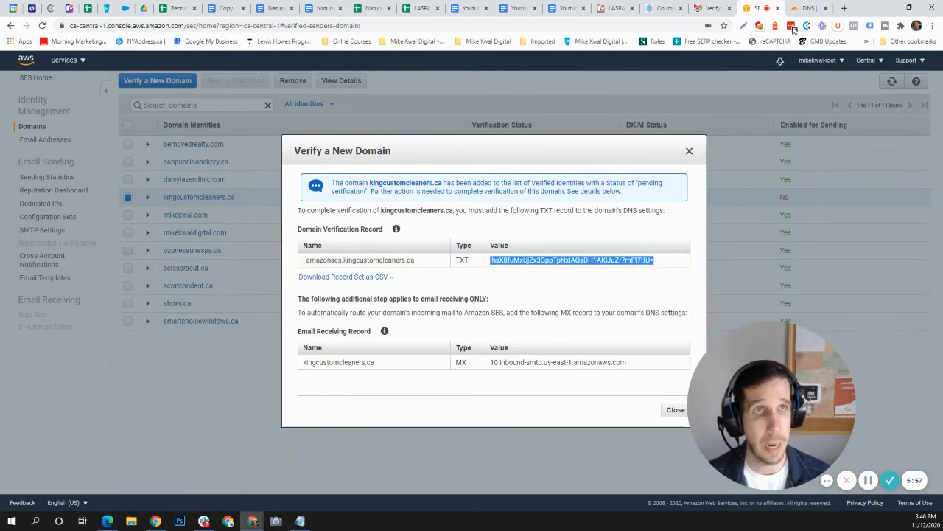
{"action": "left_click", "coordinate": [807, 8]}
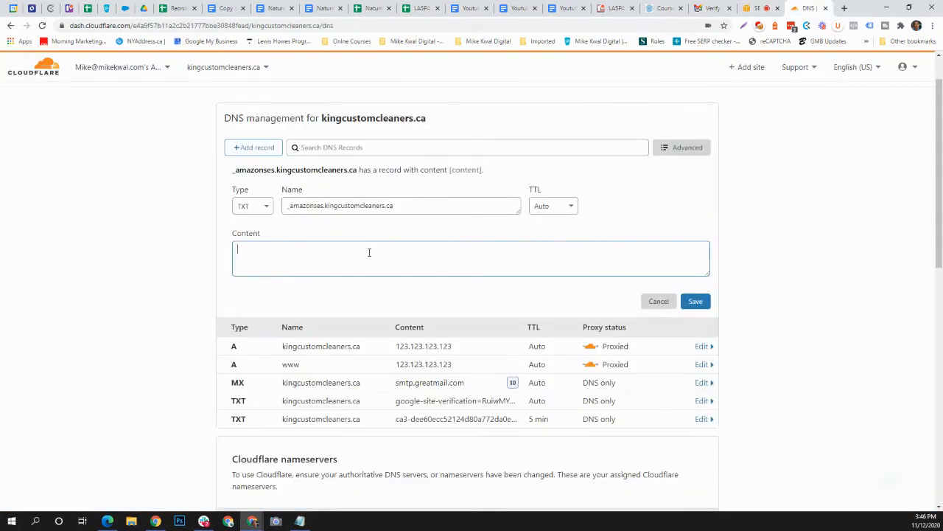
Paste the verification value as the TXT record's content and save it in Cloudflare.
{"action": "key", "text": "ctrl+v"}
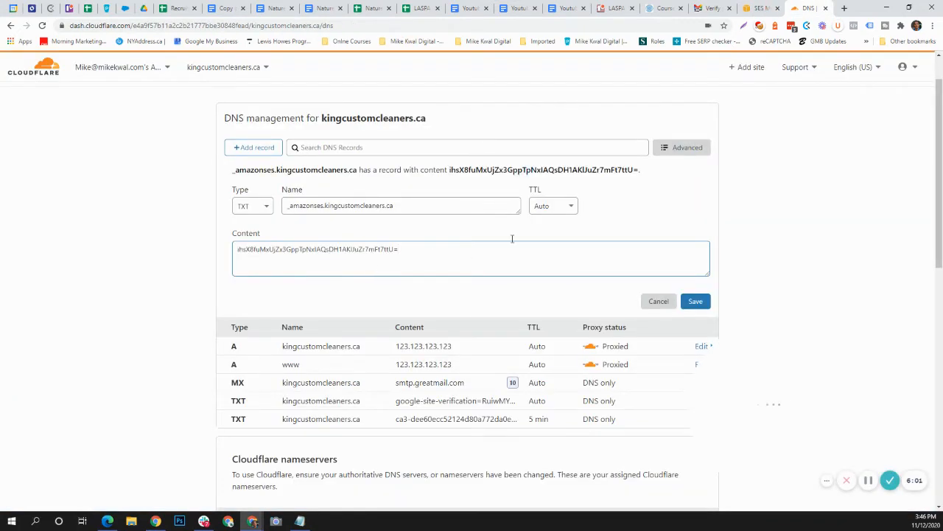
{"action": "left_click", "coordinate": [695, 303]}
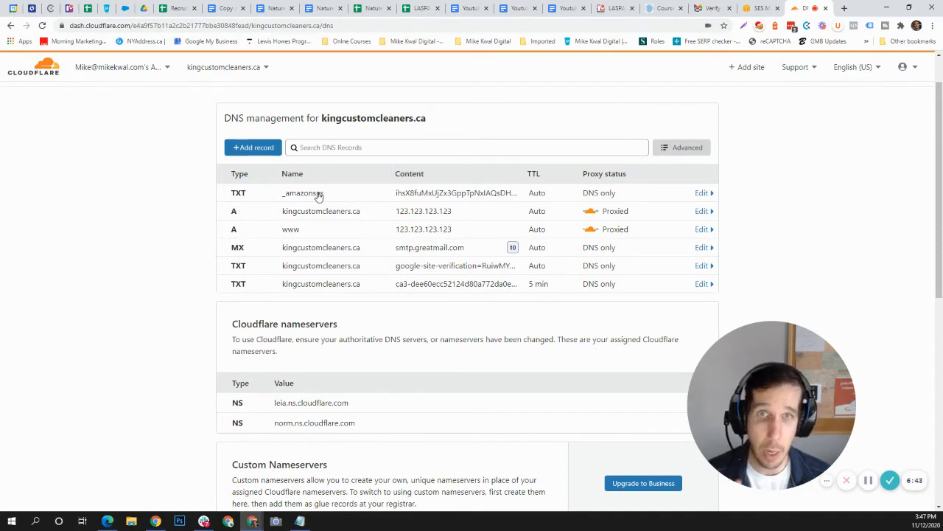
{"action": "left_click", "coordinate": [754, 7]}
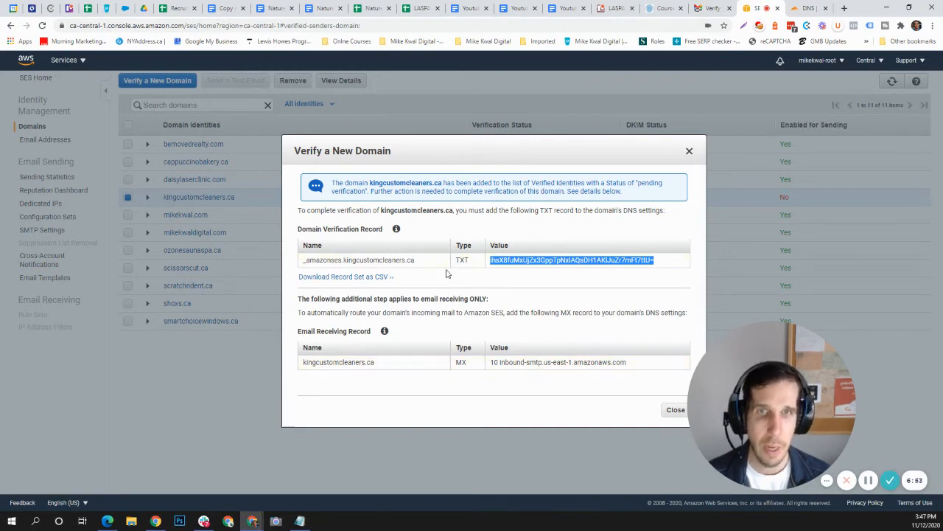
Close the Verify a New Domain dialog to return to the domains list.
{"action": "left_click", "coordinate": [671, 410]}
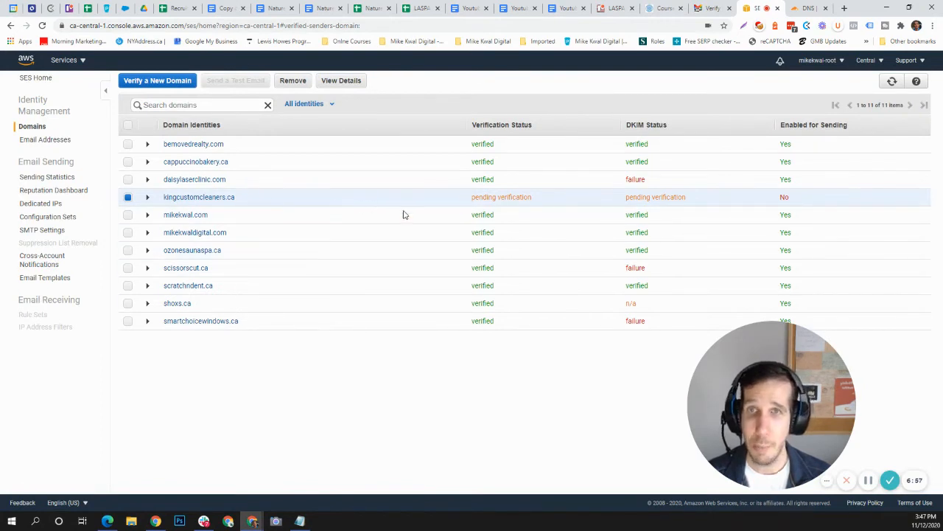
Refresh the Domains list until kingcustomcleaners.ca shows verified, then open its details.
{"action": "left_click", "coordinate": [892, 86]}
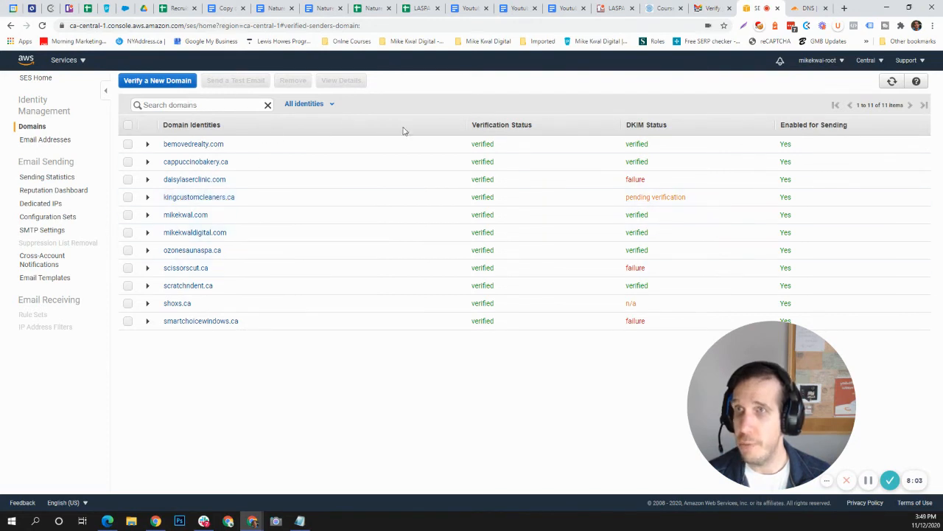
{"action": "left_click", "coordinate": [198, 197]}
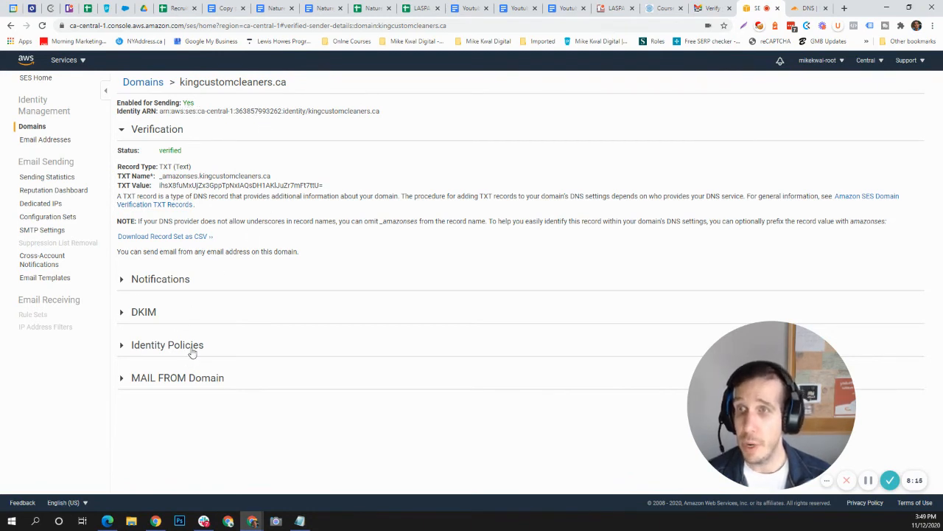
Open the SMTP Settings page from the SES sidebar.
{"action": "left_click", "coordinate": [45, 231]}
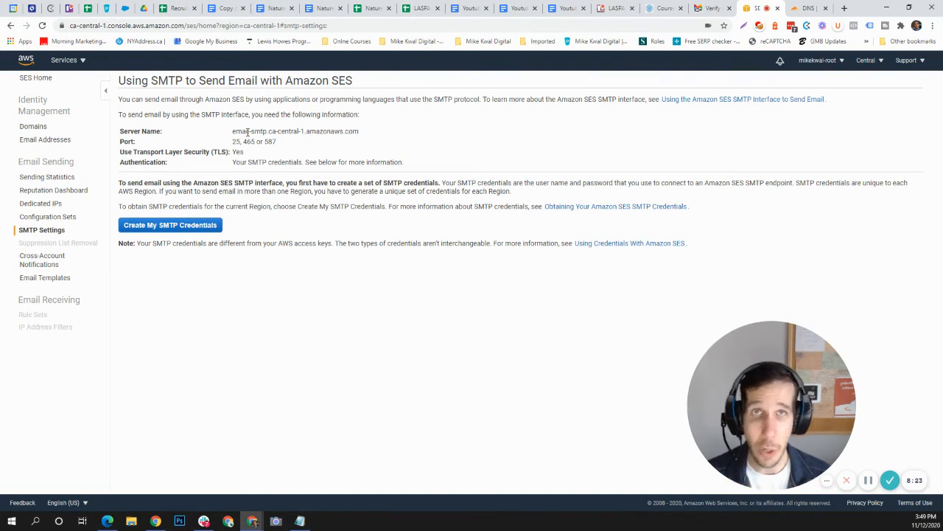
Copy the server name email-smtp.ca-central-1.amazonaws.com into the Notepad notes.
{"action": "left_click_drag", "start_coordinate": [234, 135], "coordinate": [362, 132]}
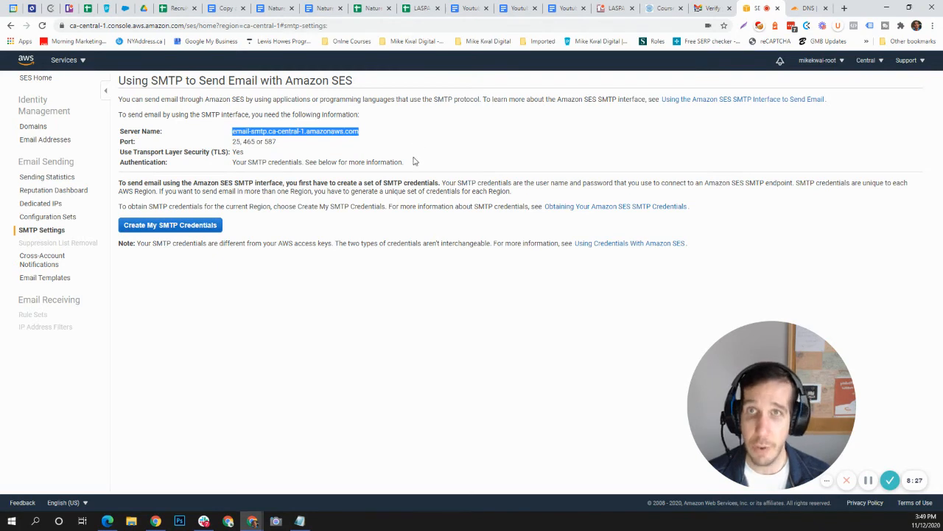
{"action": "left_click", "coordinate": [278, 140]}
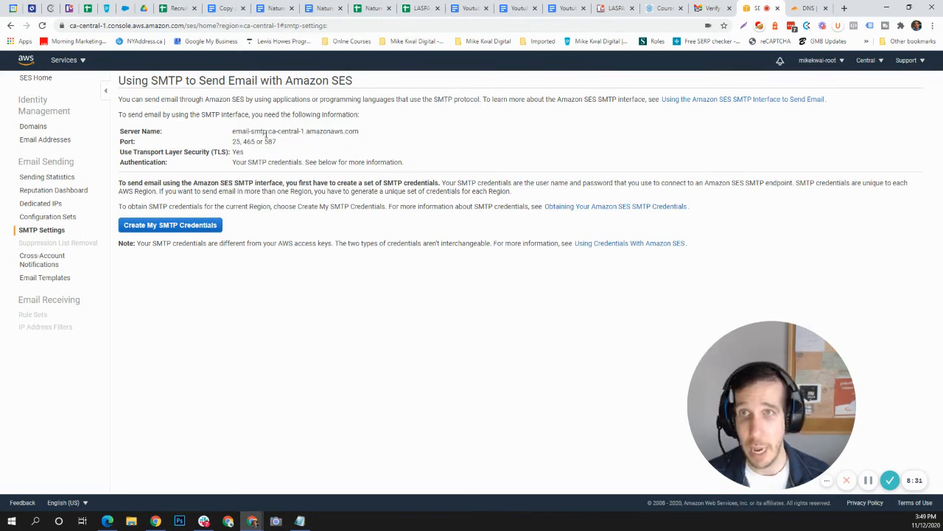
{"action": "left_click", "coordinate": [868, 61]}
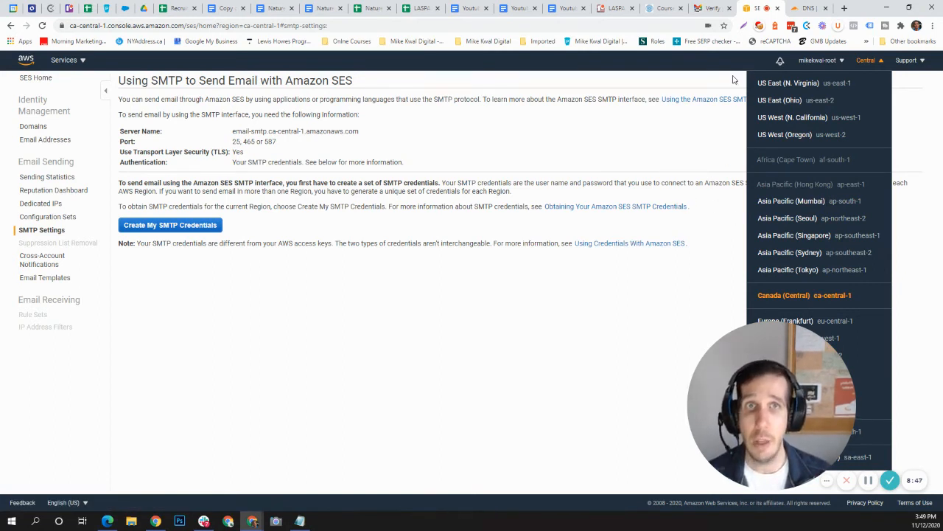
{"action": "left_click", "coordinate": [471, 146]}
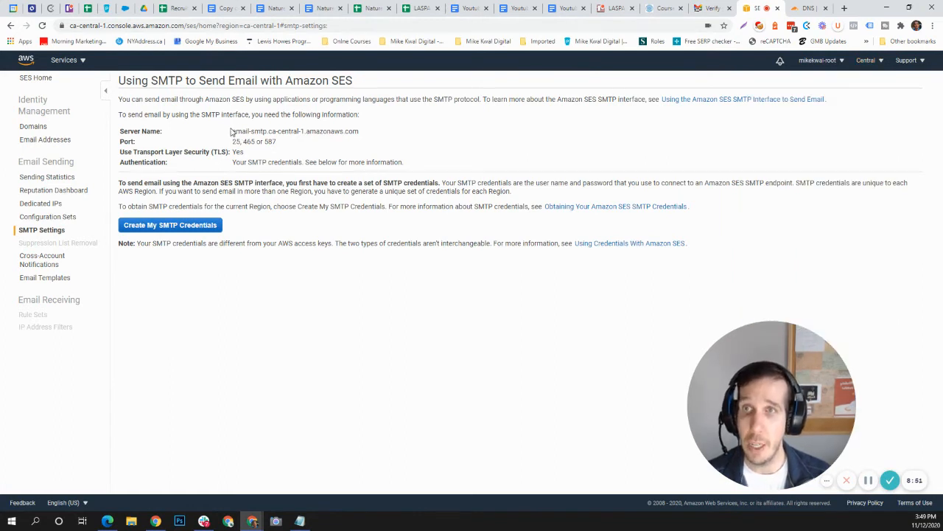
{"action": "left_click_drag", "start_coordinate": [234, 129], "coordinate": [364, 130]}
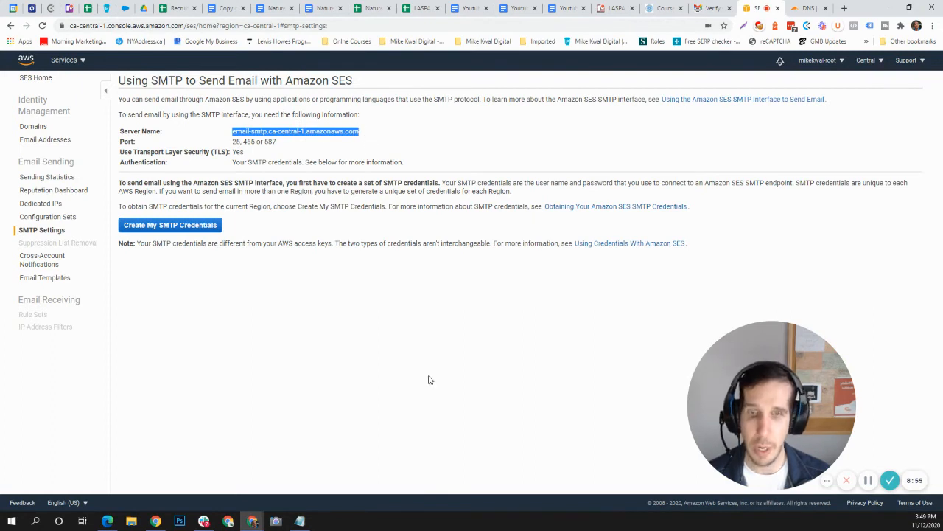
{"action": "key", "text": "alt+Tab"}
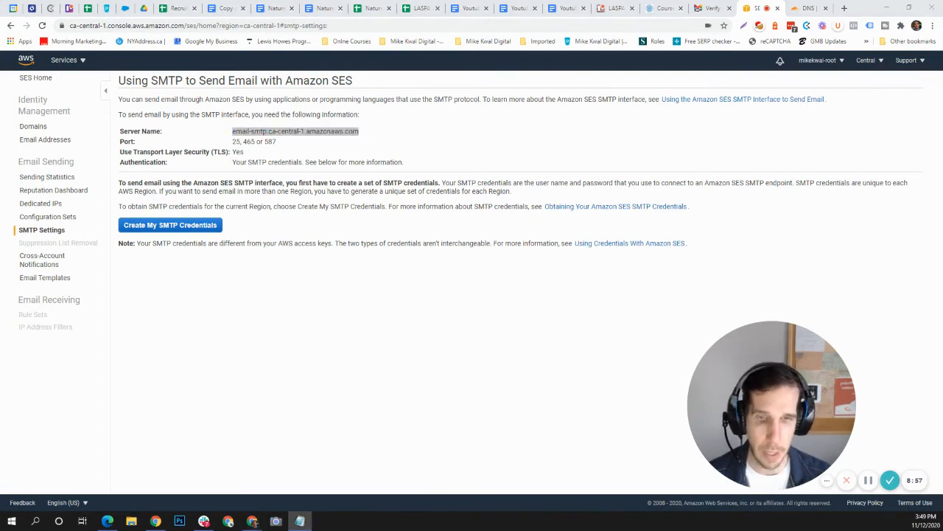
Copy the SMTP ports 465 and 587 into the Notepad notes.
{"action": "double_click", "coordinate": [250, 140]}
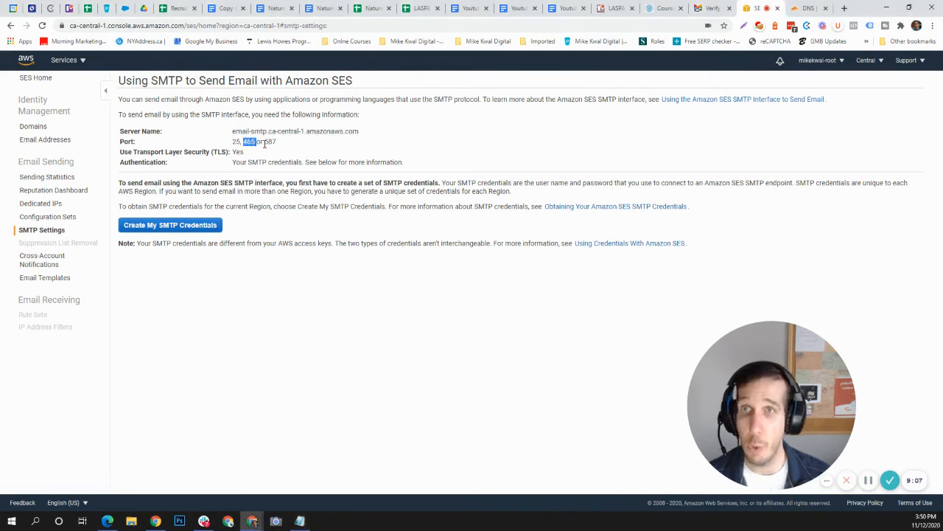
{"action": "double_click", "coordinate": [270, 142]}
{"action": "key", "text": "alt+Tab"}
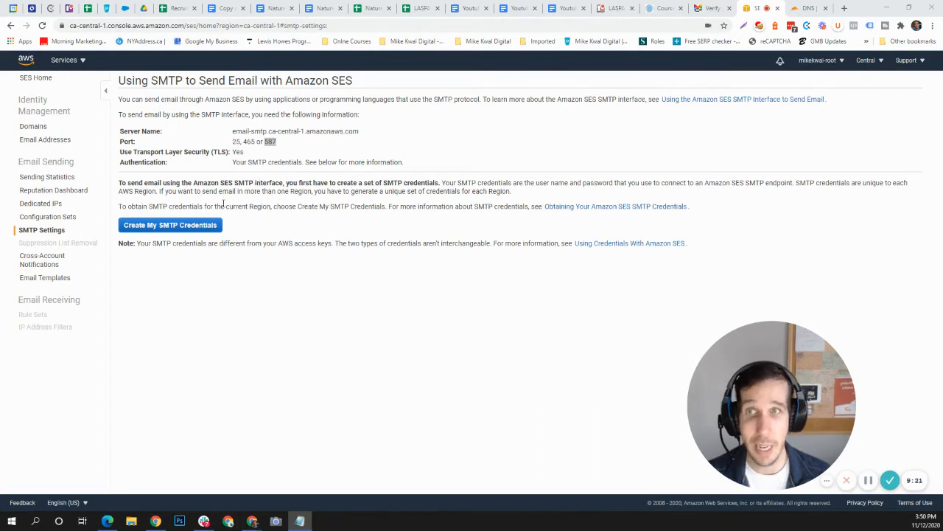
Start SMTP credential creation and rename the IAM user to ses-smtp-KingCustomCleaners_ca-user plus its date stamp.
{"action": "left_click", "coordinate": [169, 227]}
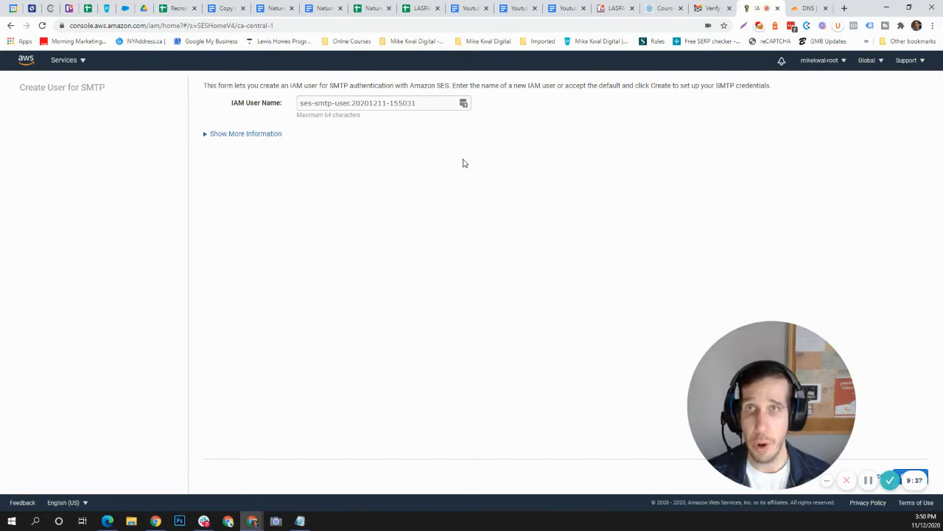
{"action": "left_click", "coordinate": [350, 103]}
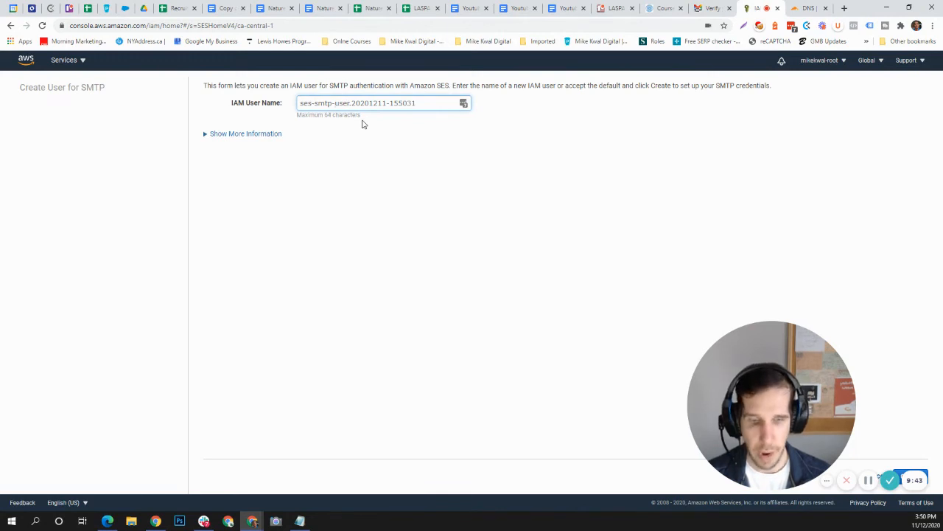
{"action": "type", "text": "KingCust"}
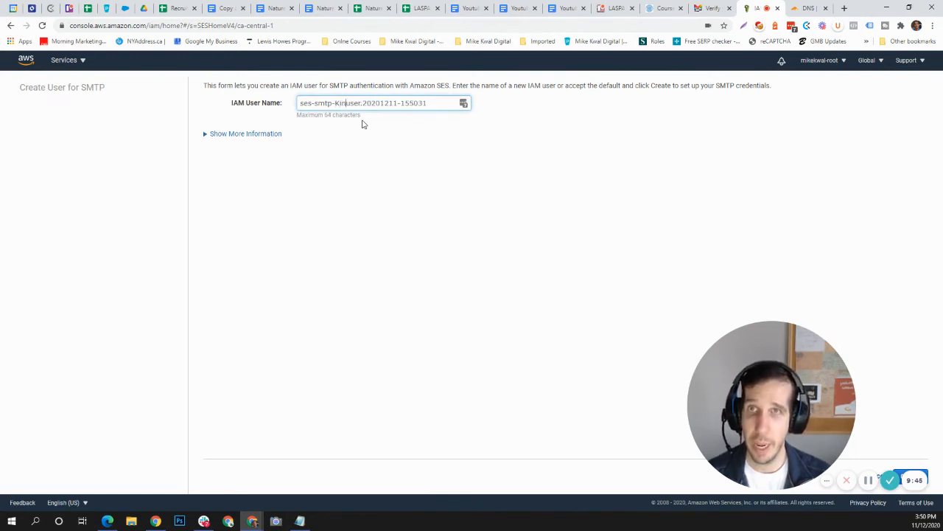
{"action": "type", "text": "omCLe"}
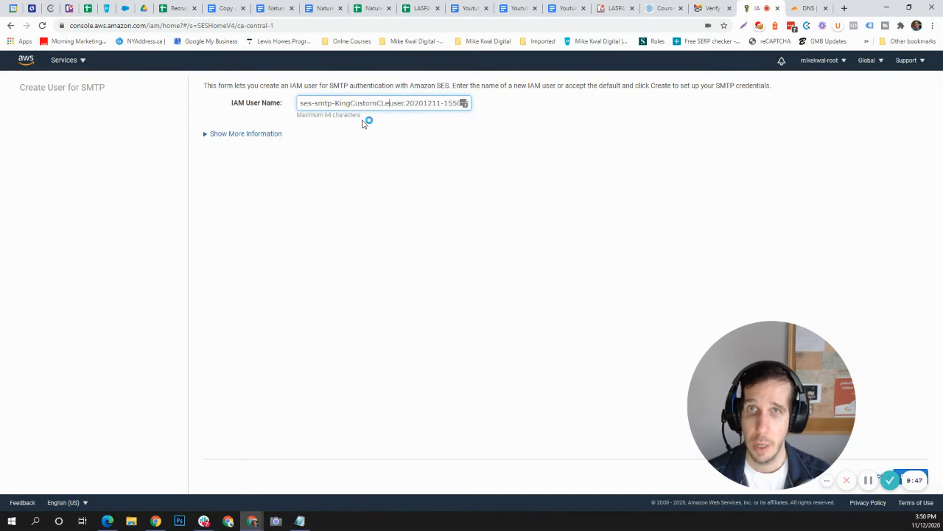
{"action": "type", "text": "aners"}
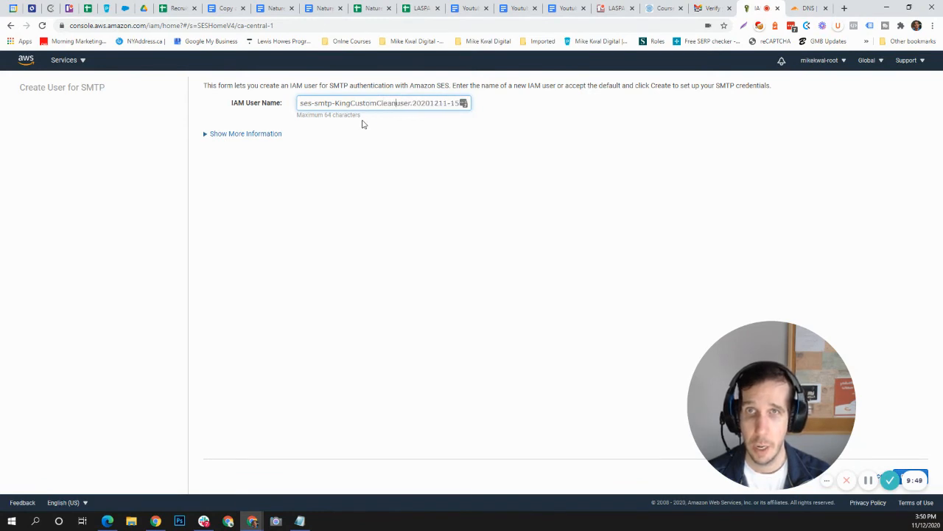
{"action": "type", "text": "-"}
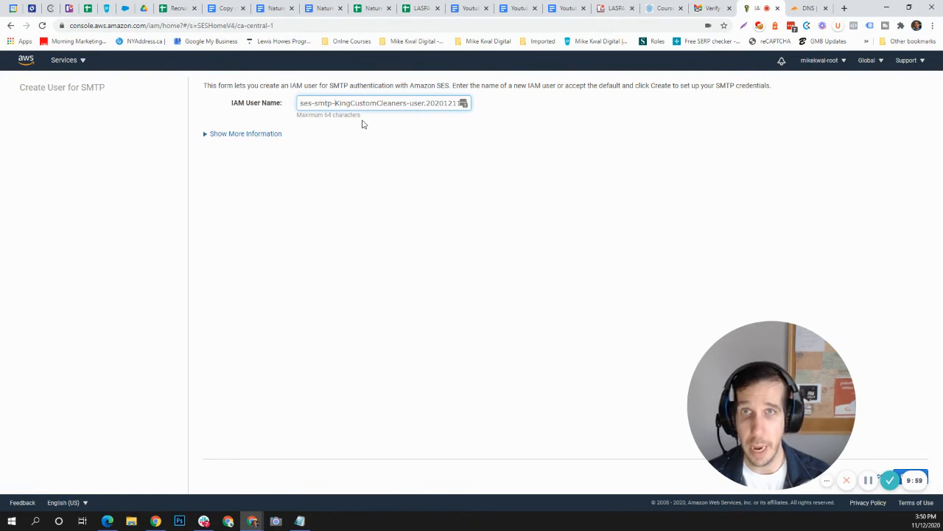
{"action": "key", "text": "Right"}
{"action": "key", "text": "Right"}
{"action": "key", "text": "Right"}
{"action": "key", "text": "Right"}
{"action": "key", "text": "Right"}
{"action": "key", "text": "Right"}
{"action": "key", "text": "Right"}
{"action": "key", "text": "Right"}
{"action": "key", "text": "BackSpace"}
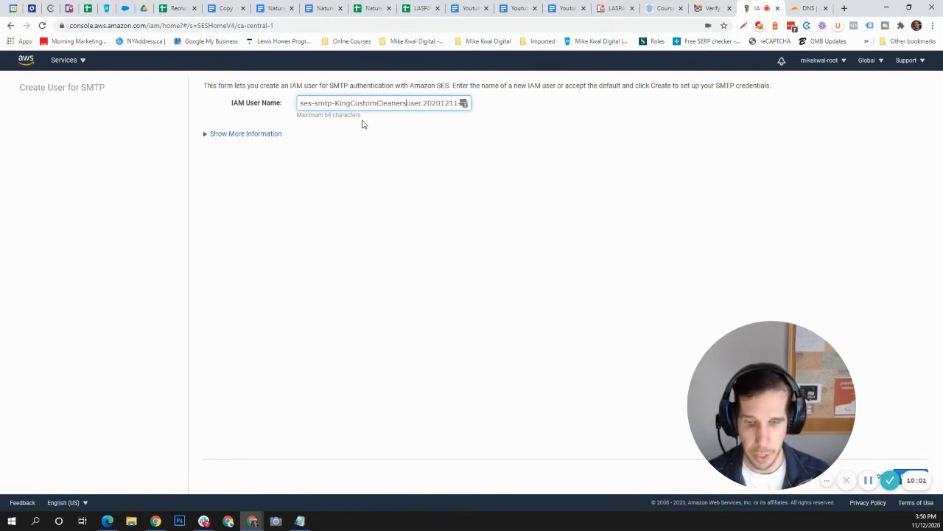
{"action": "type", "text": "_ca-"}
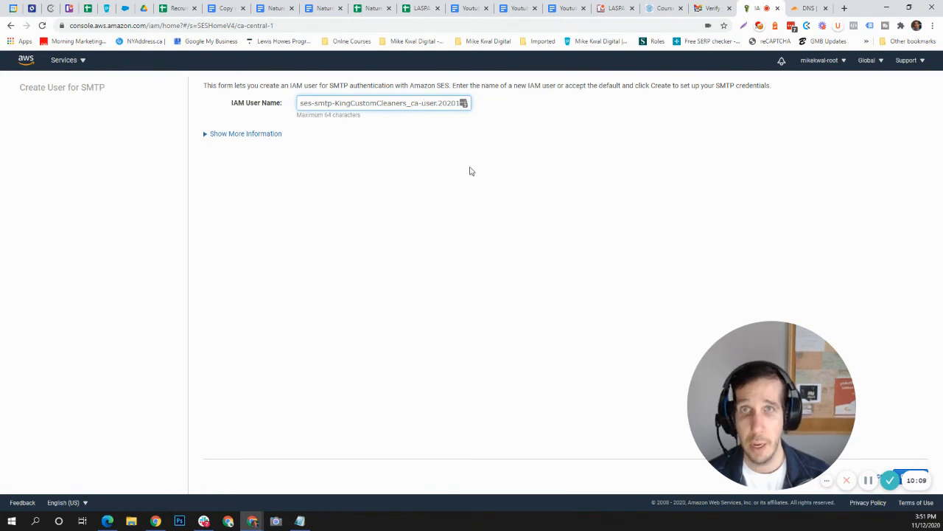
{"action": "left_click_drag", "start_coordinate": [726, 376], "coordinate": [84, 397]}
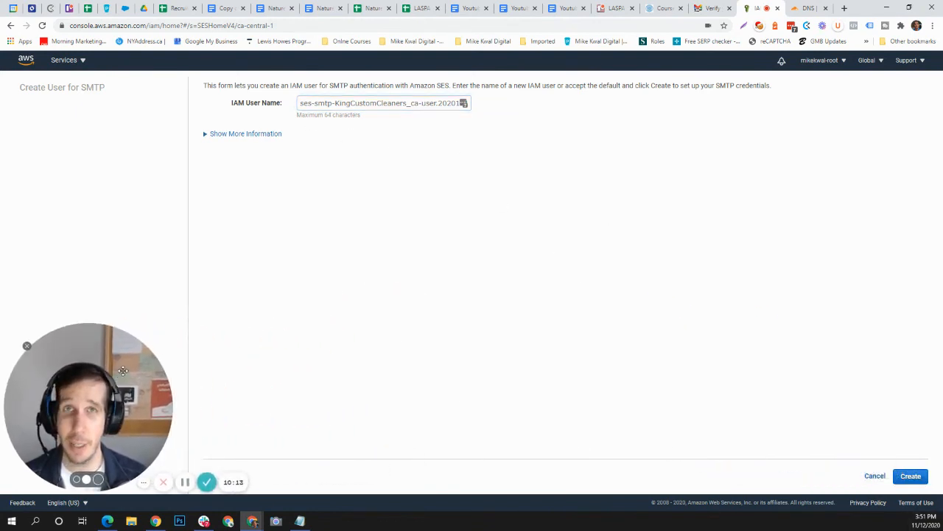
Create the SMTP IAM user, reveal its credentials, and copy the SMTP username and password into Notepad.
{"action": "left_click", "coordinate": [912, 476]}
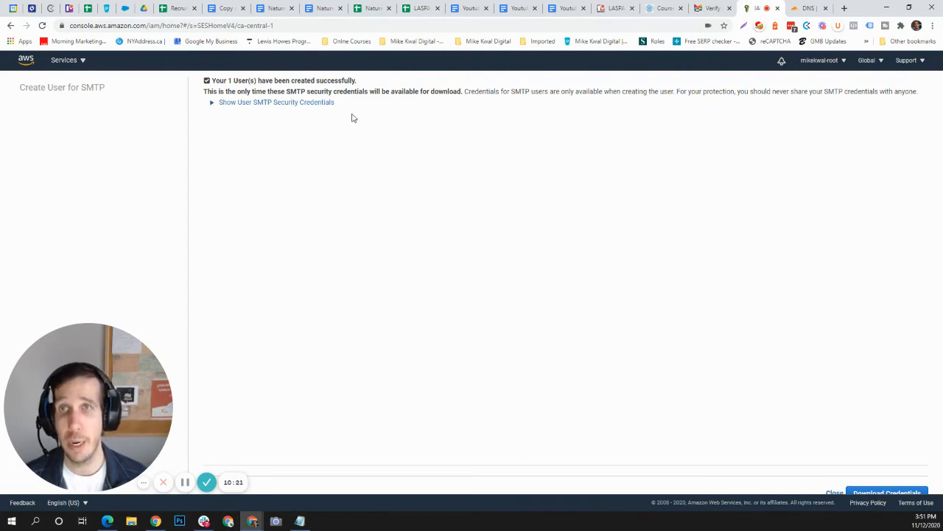
{"action": "left_click", "coordinate": [272, 104]}
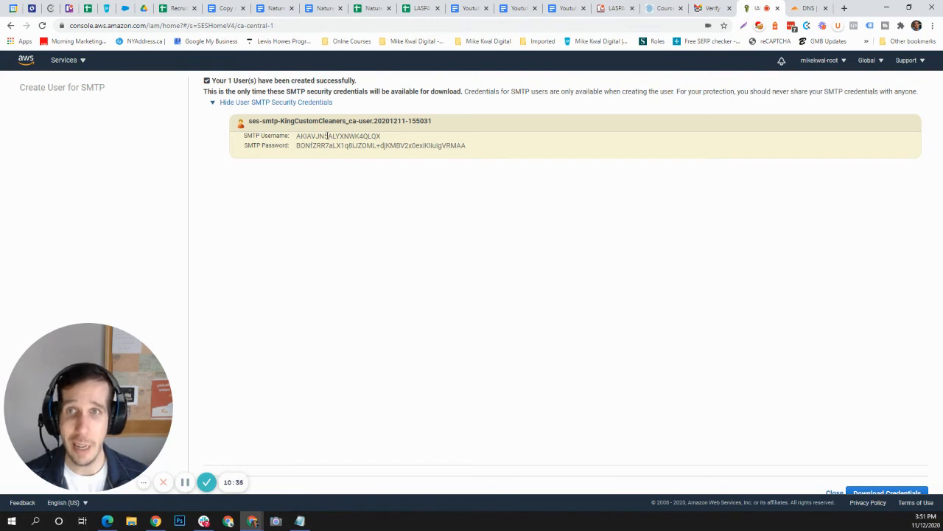
{"action": "left_click_drag", "start_coordinate": [297, 137], "coordinate": [390, 140]}
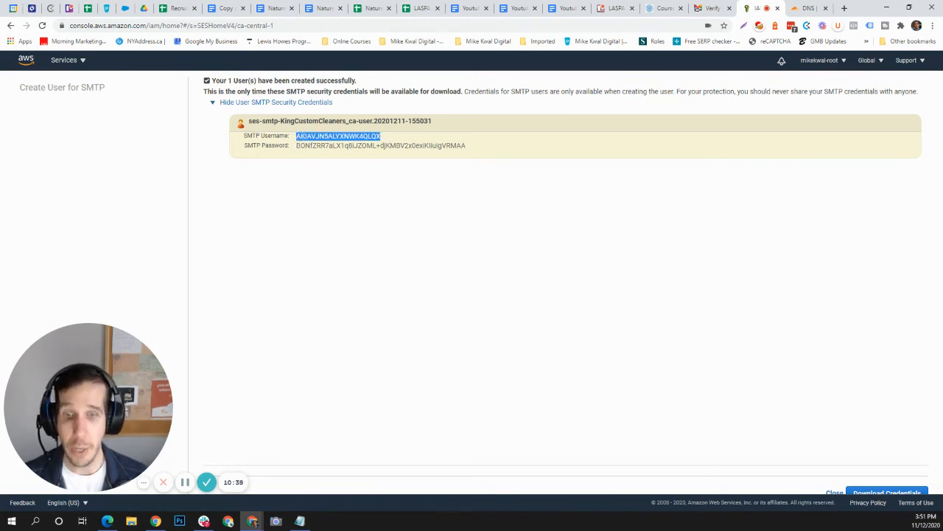
{"action": "key", "text": "alt+Tab"}
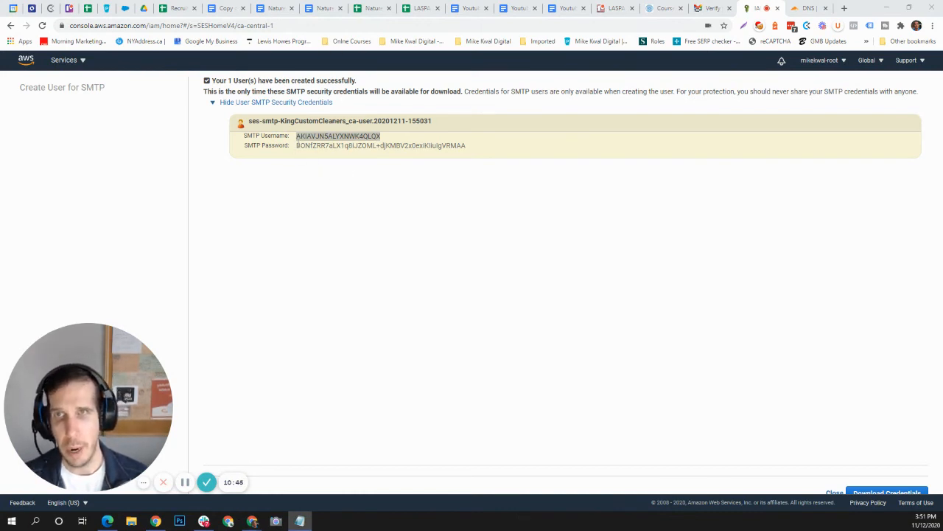
{"action": "left_click_drag", "start_coordinate": [296, 145], "coordinate": [479, 158]}
{"action": "key", "text": "alt+Tab"}
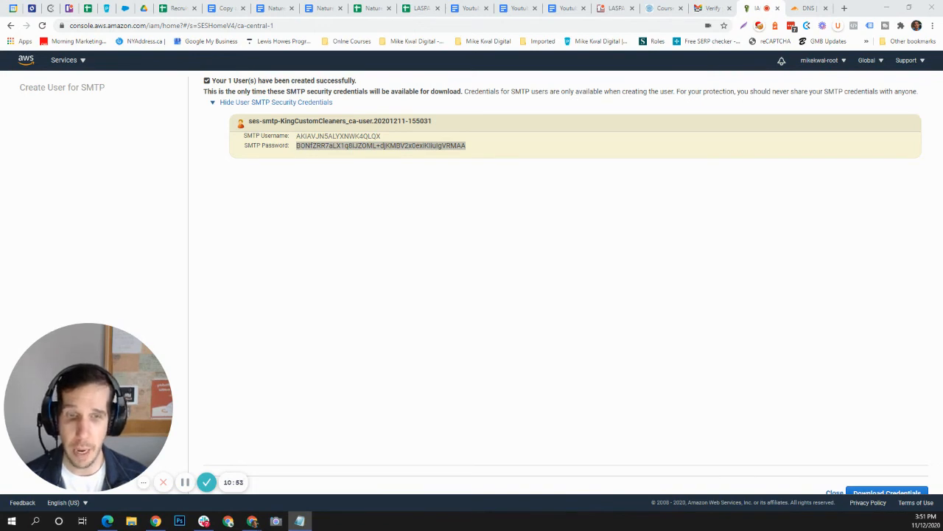
Remove the blank lines and label the notes Server:, Port:, Username: and Password: before each value.
{"action": "key", "text": "alt+Tab"}
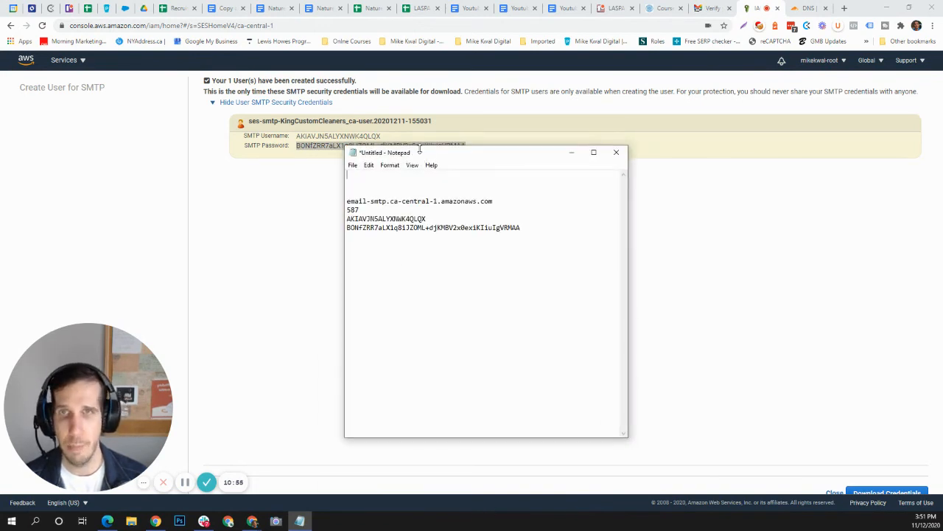
{"action": "left_click_drag", "start_coordinate": [419, 153], "coordinate": [419, 291]}
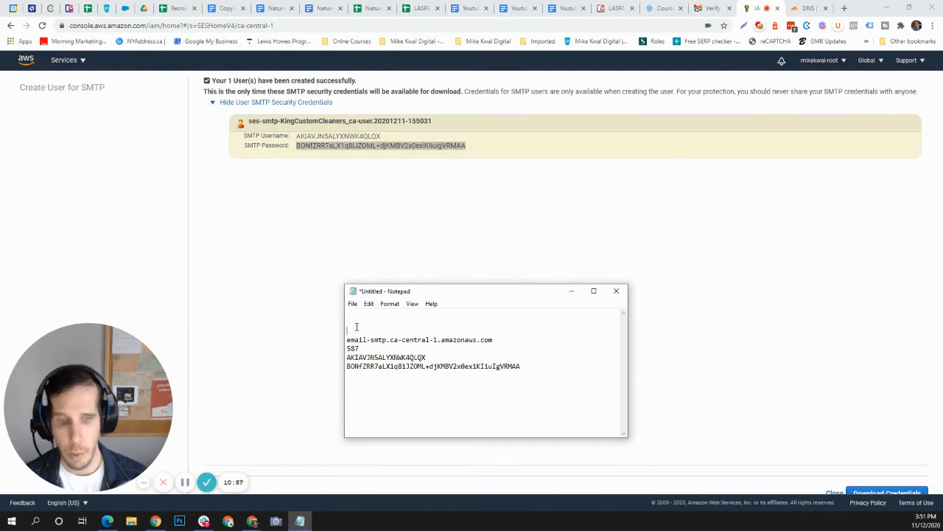
{"action": "key", "text": "Delete"}
{"action": "key", "text": "Delete"}
{"action": "type", "text": "Server"}
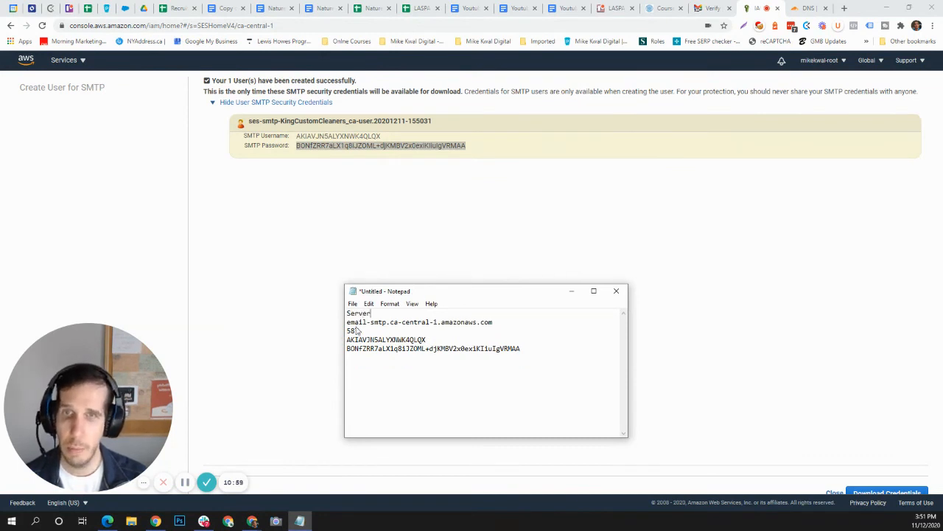
{"action": "type", "text": ":"}
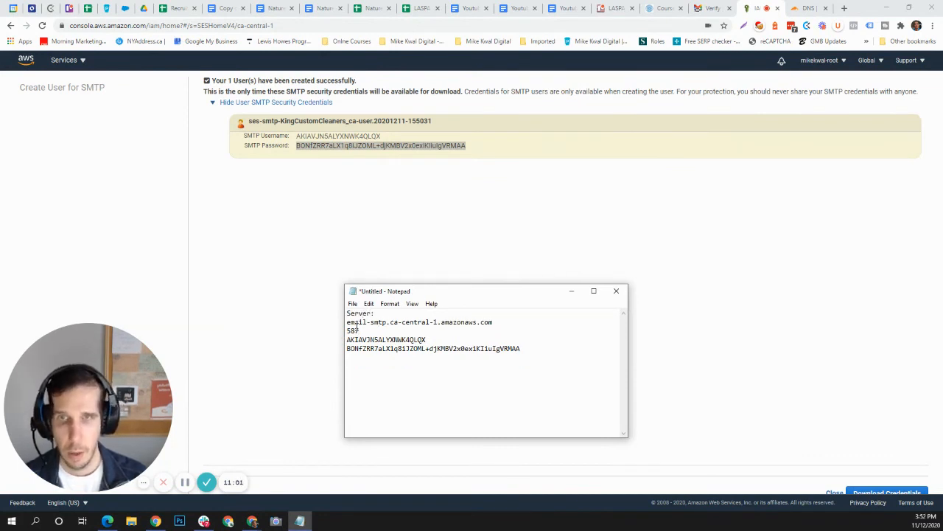
{"action": "key", "text": "Delete"}
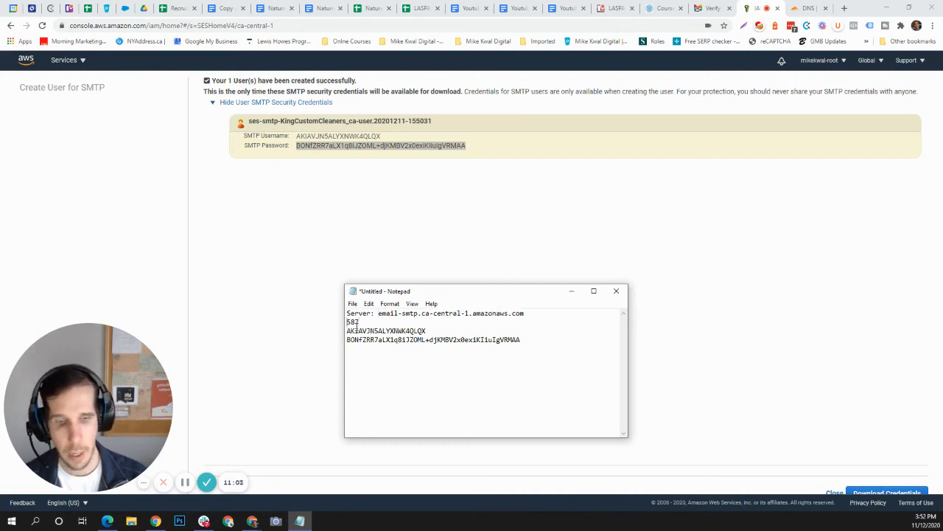
{"action": "type", "text": "Port:"}
{"action": "key", "text": "Down"}
{"action": "key", "text": "Home"}
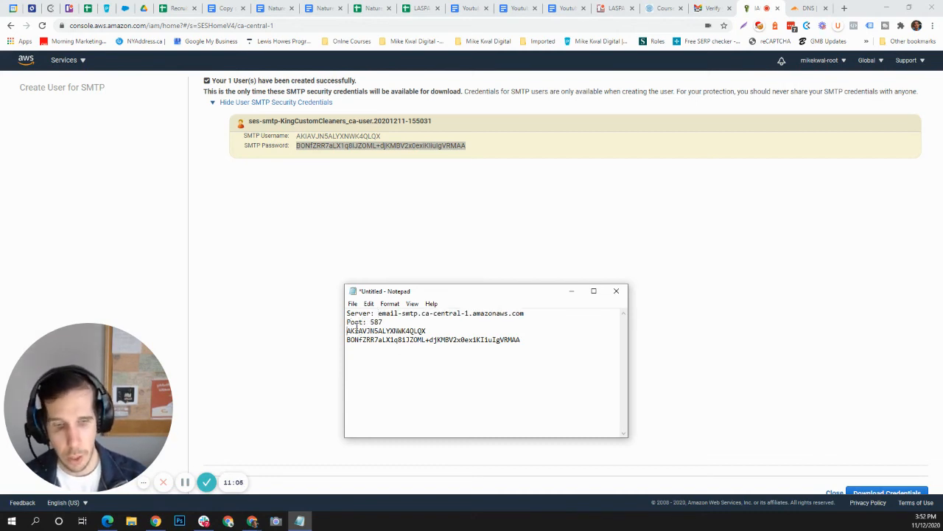
{"action": "type", "text": "Username: "}
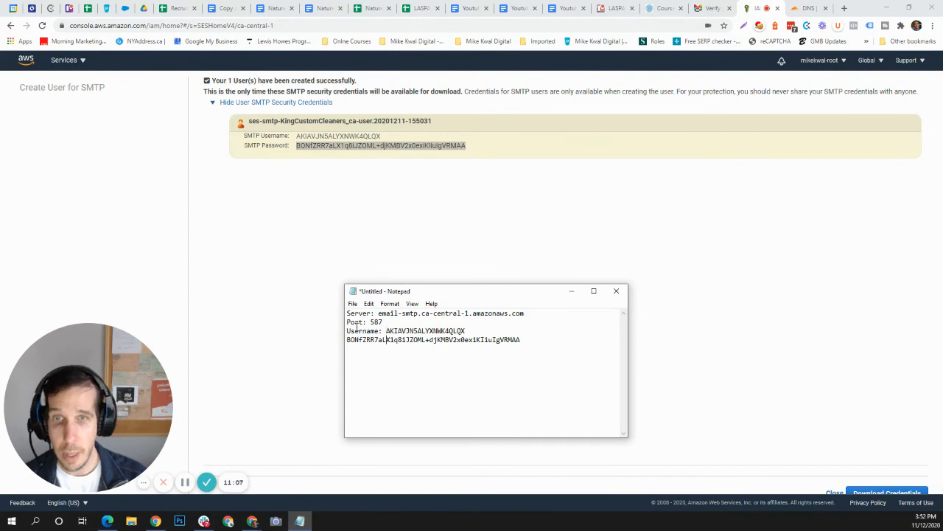
{"action": "type", "text": "Password:"}
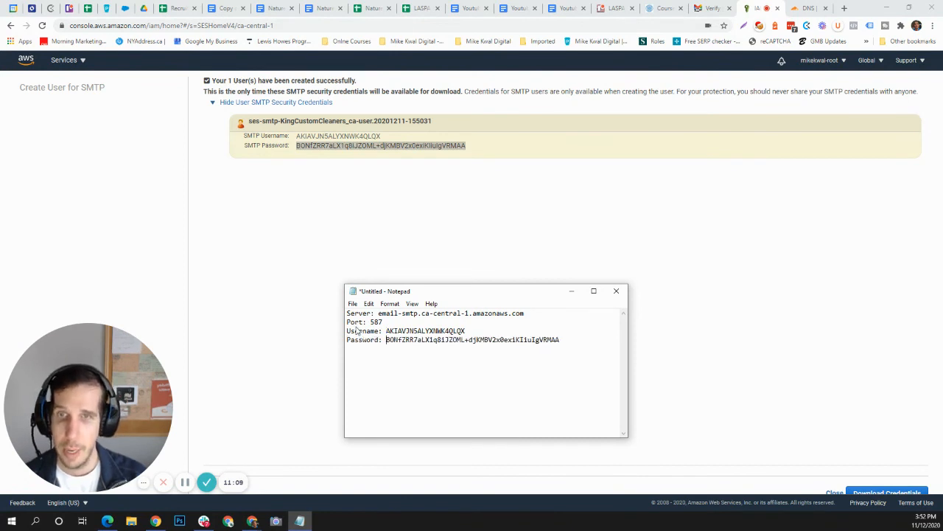
{"action": "left_click_drag", "start_coordinate": [416, 291], "coordinate": [310, 182]}
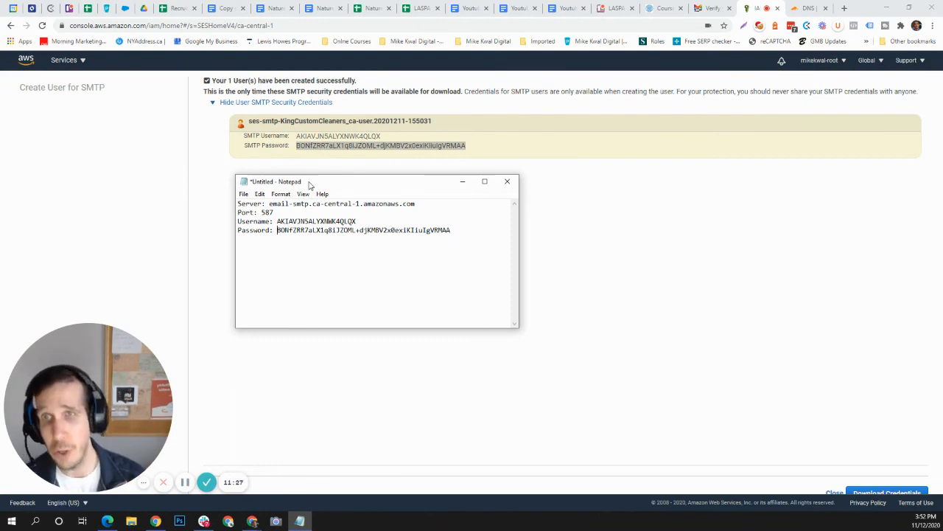
Change the noted port from 587 to 465 and add the no-reply sender address below the password.
{"action": "double_click", "coordinate": [267, 212]}
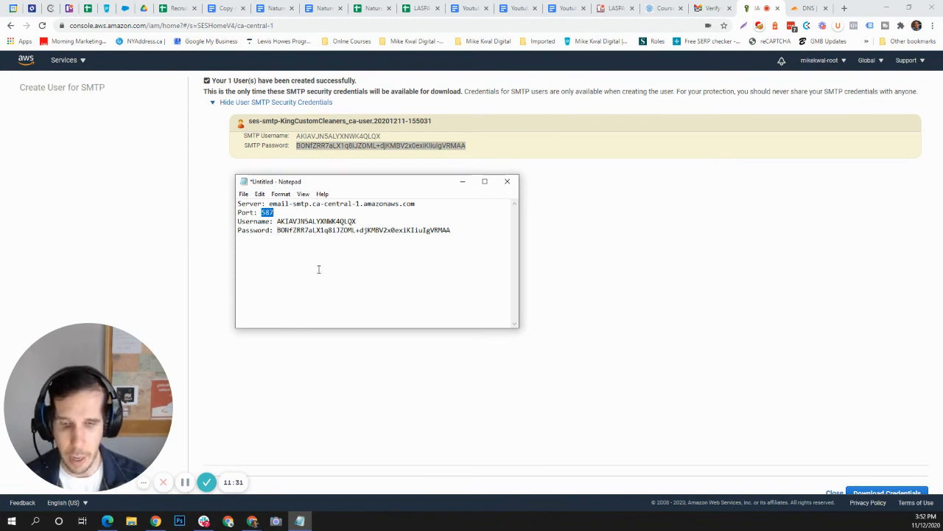
{"action": "type", "text": "465"}
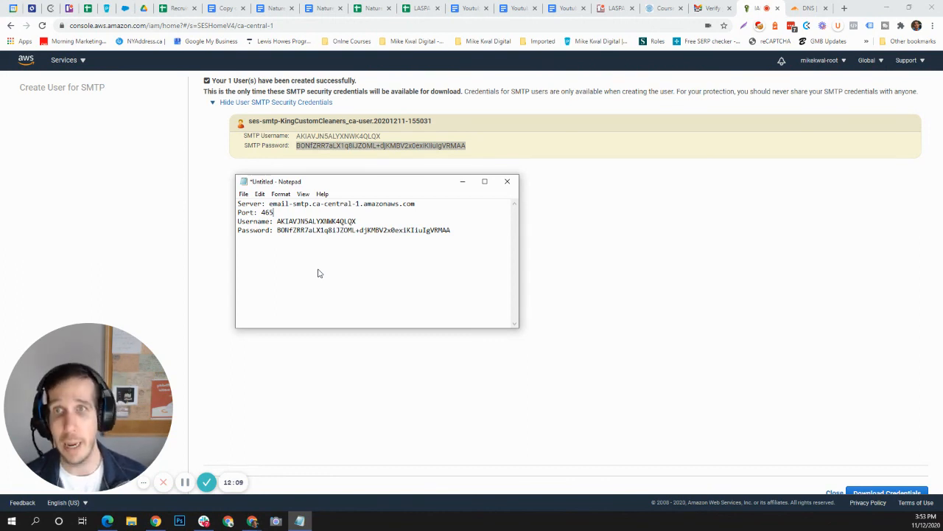
{"action": "key", "text": "Down"}
{"action": "key", "text": "Down"}
{"action": "key", "text": "End"}
{"action": "key", "text": "Return"}
{"action": "key", "text": "Return"}
{"action": "key", "text": "Return"}
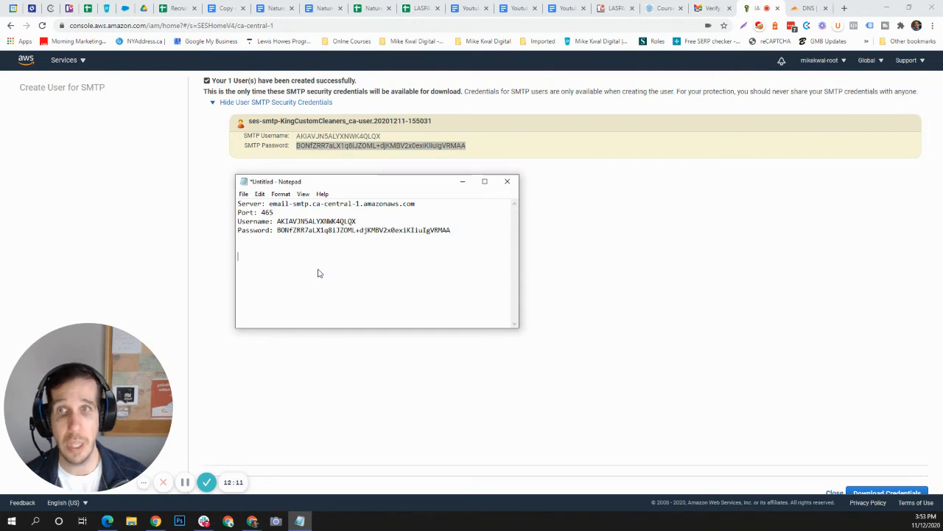
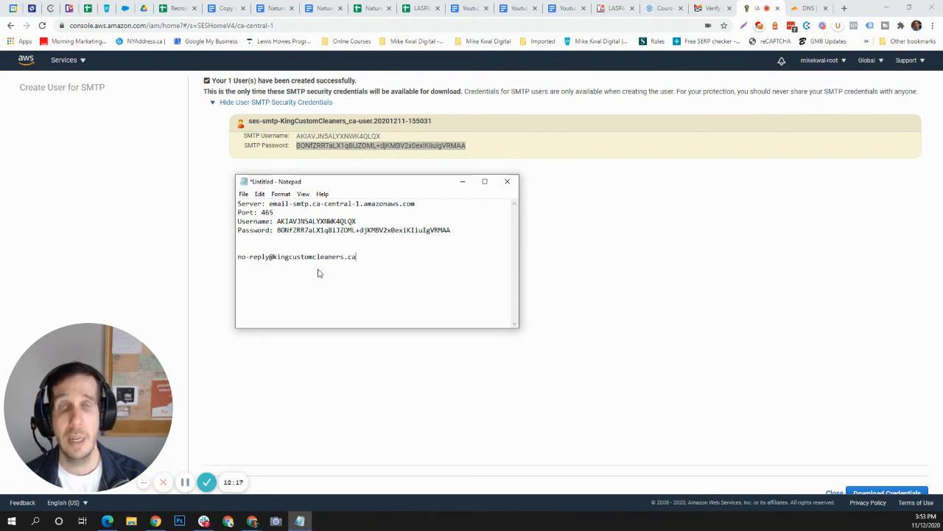